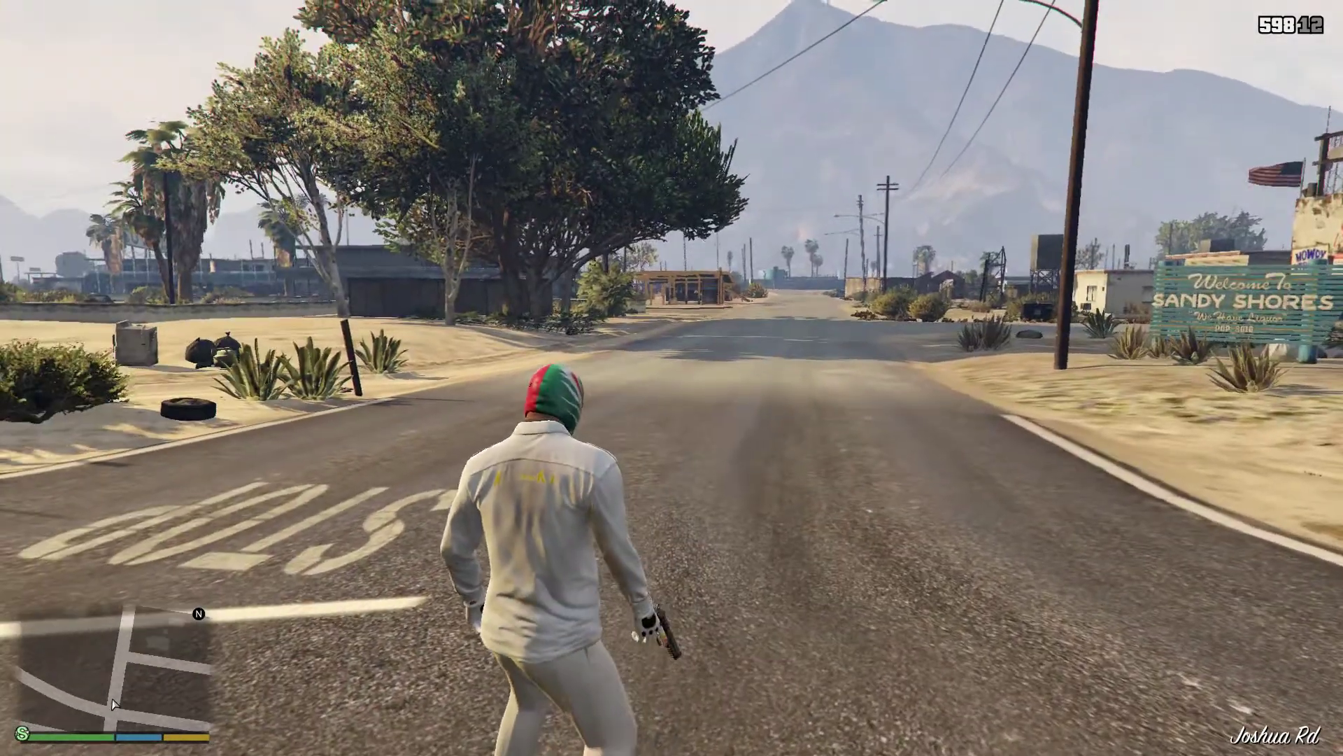
Step: Close the running Grand Theft Auto V game and minimize the Steam window to reach the desktop
{"action": "key", "text": "super"}
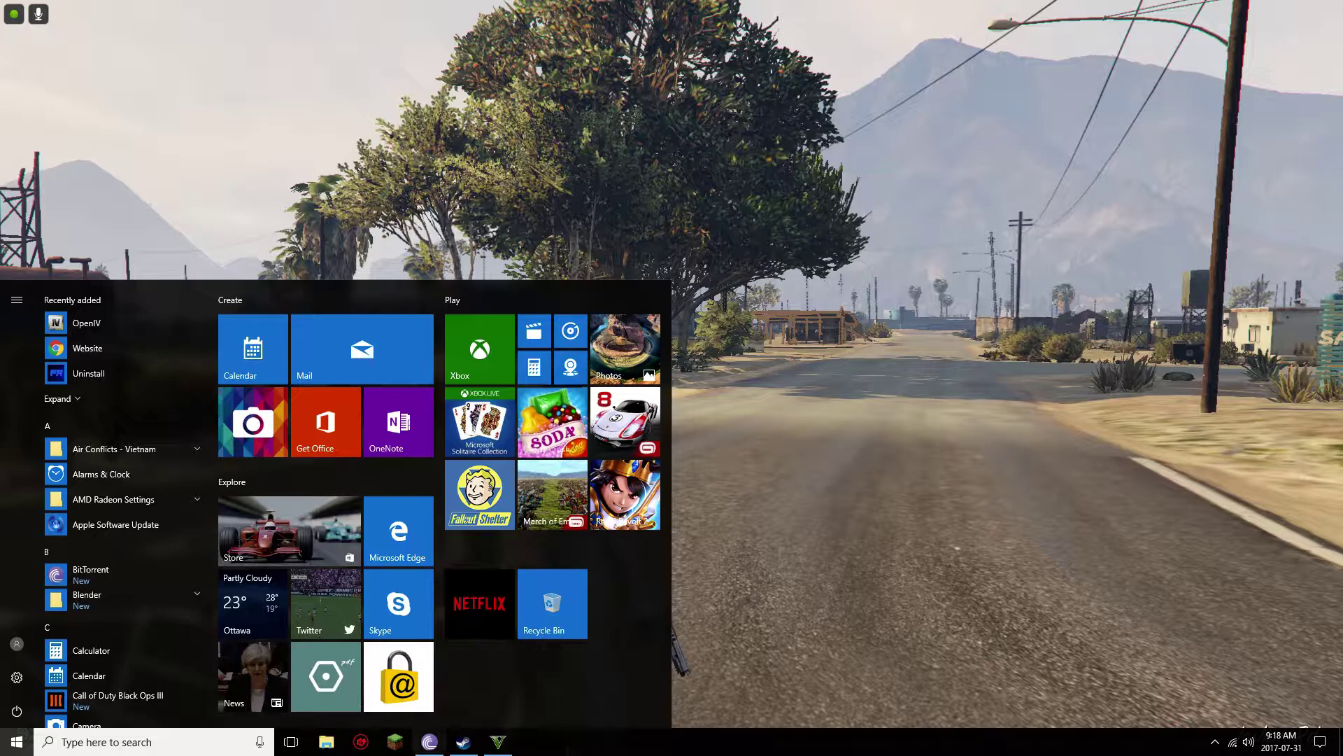
{"action": "right_click", "coordinate": [498, 742]}
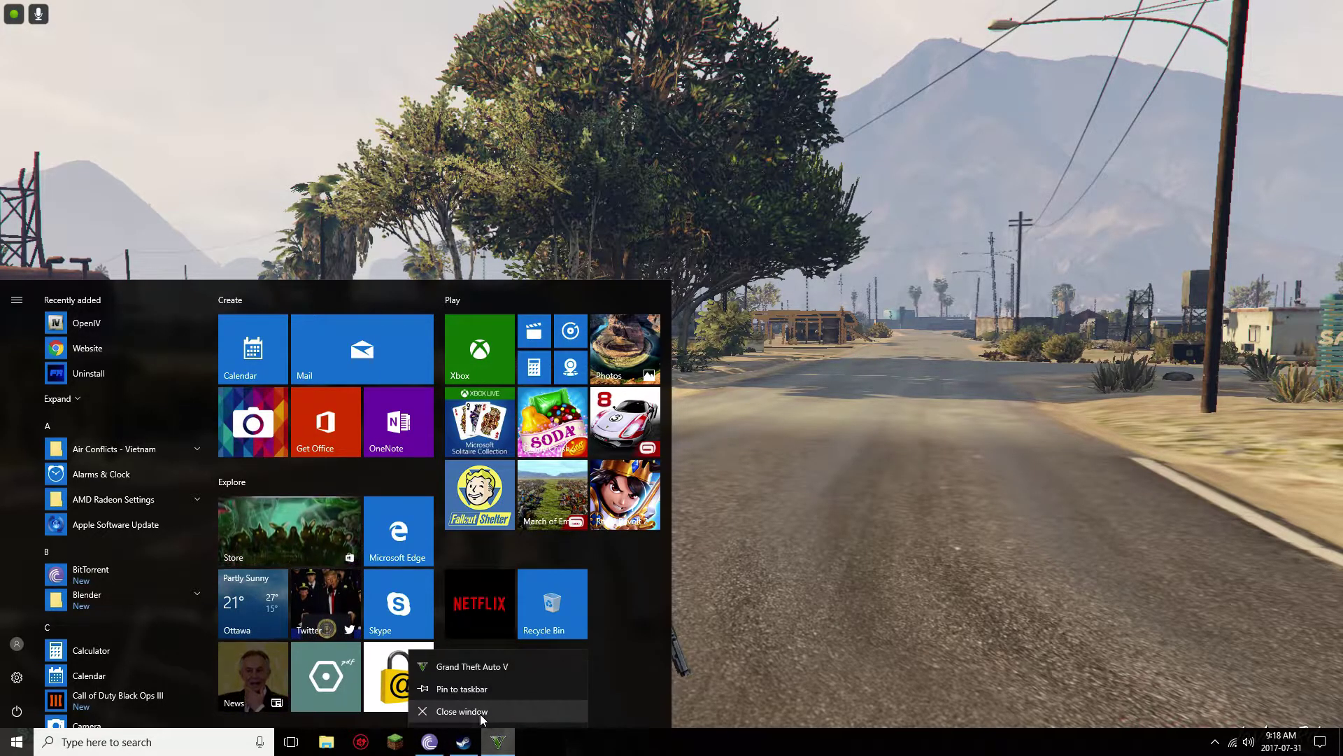
{"action": "left_click", "coordinate": [480, 713]}
{"action": "left_click", "coordinate": [1288, 731]}
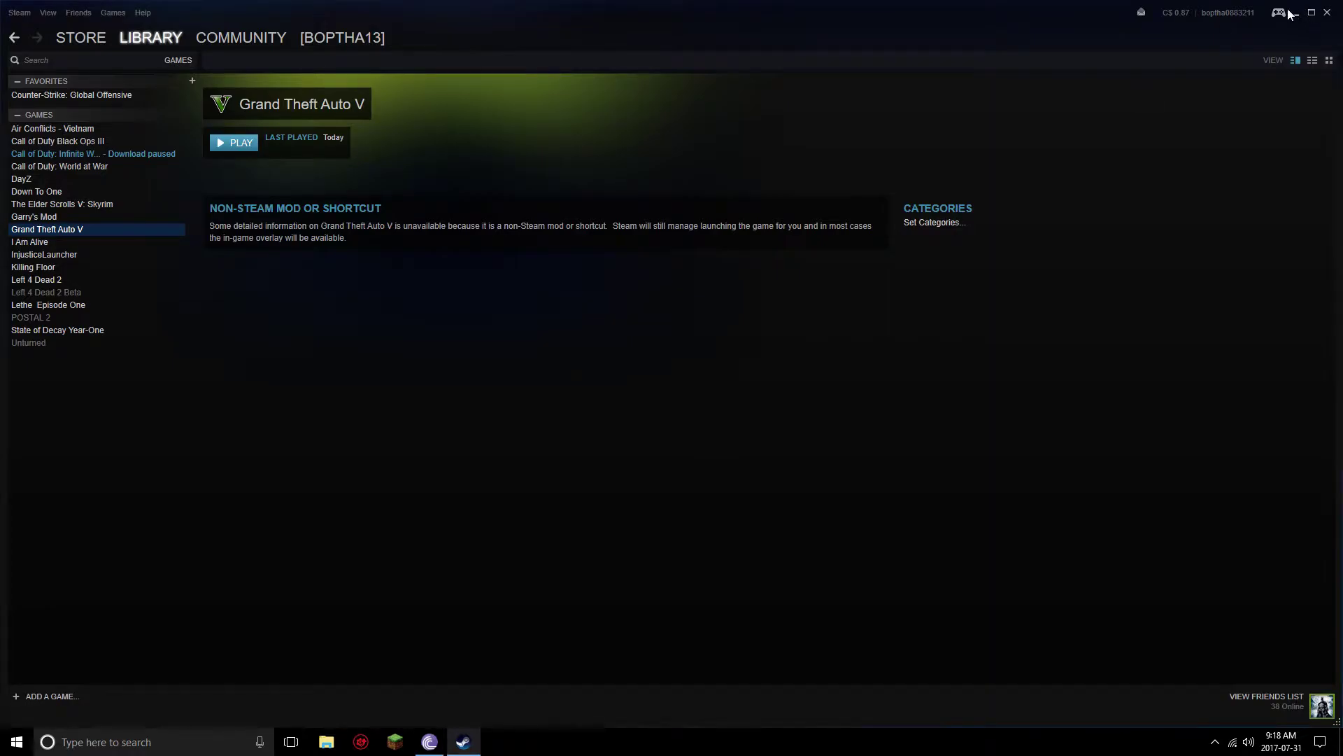
{"action": "left_click", "coordinate": [1296, 14]}
Step: Open the NVIDIA Control Panel from the desktop and show the program-specific 3D settings
{"action": "right_click", "coordinate": [480, 267]}
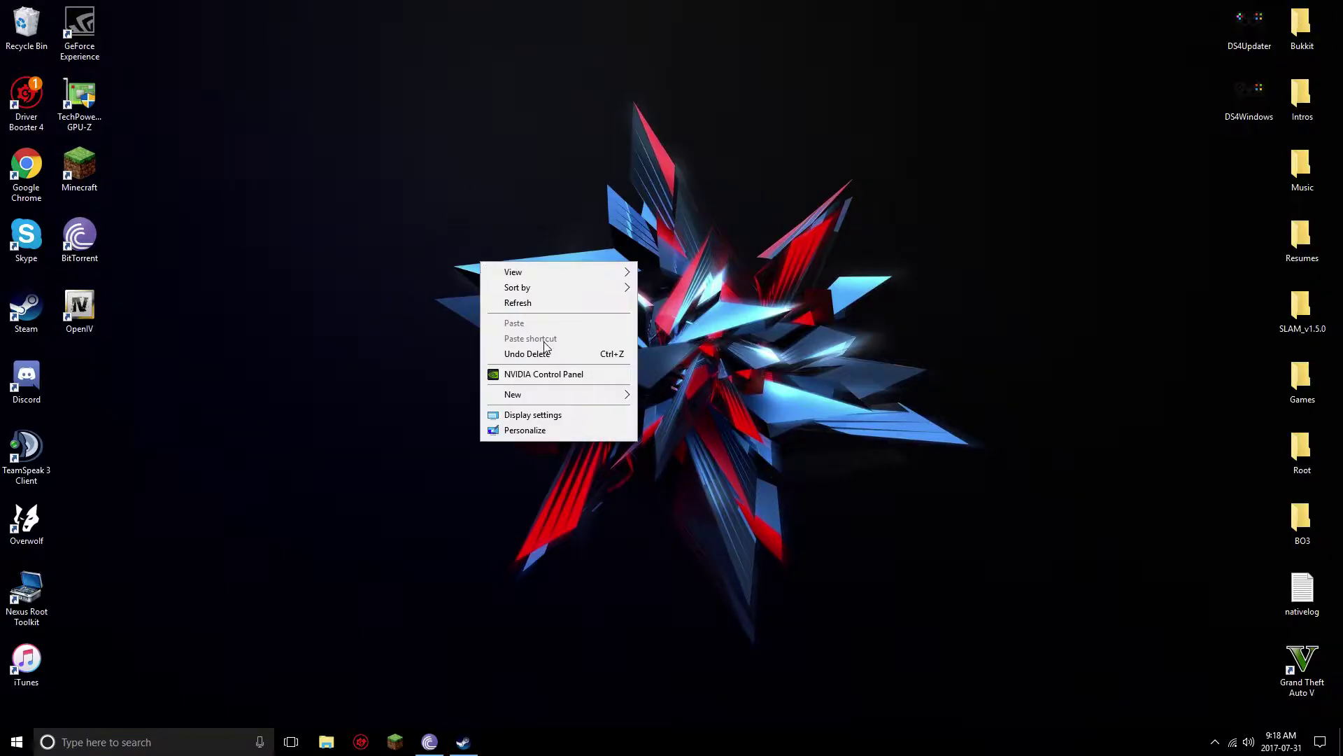
{"action": "left_click", "coordinate": [556, 375]}
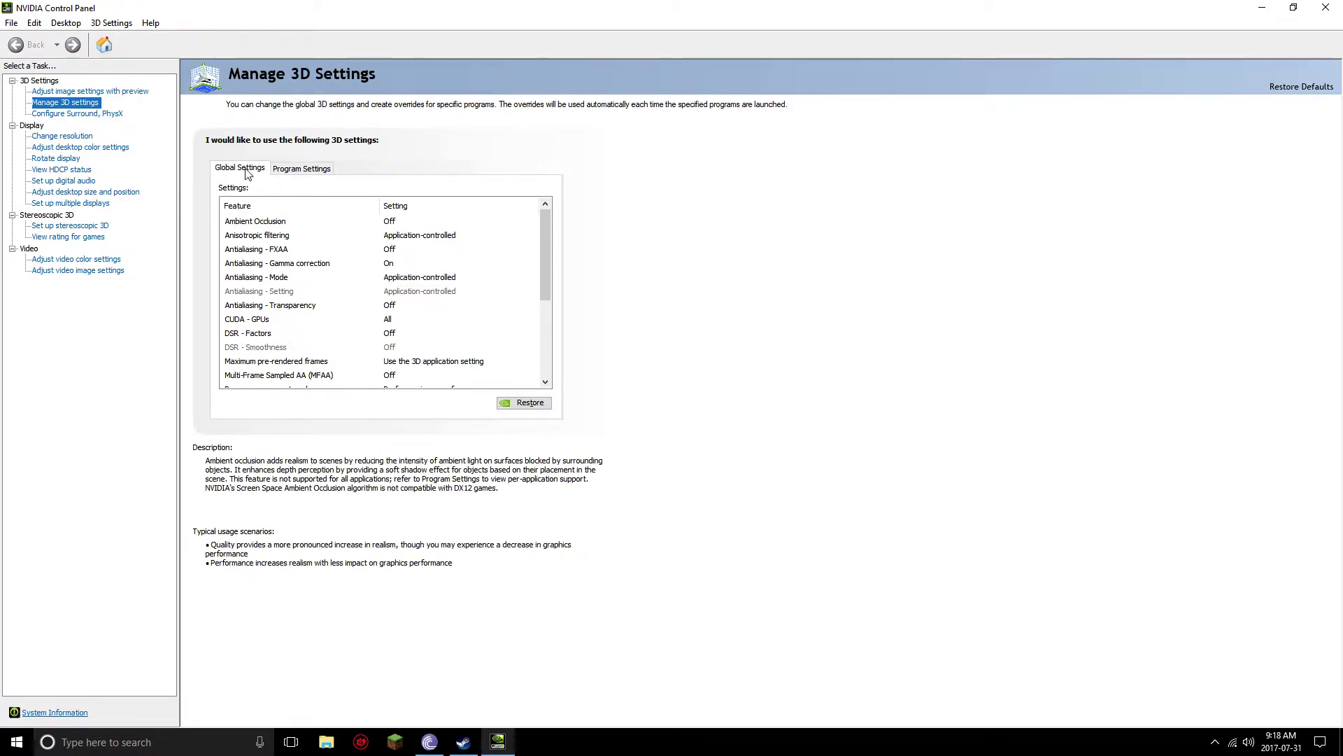
{"action": "left_click", "coordinate": [295, 174]}
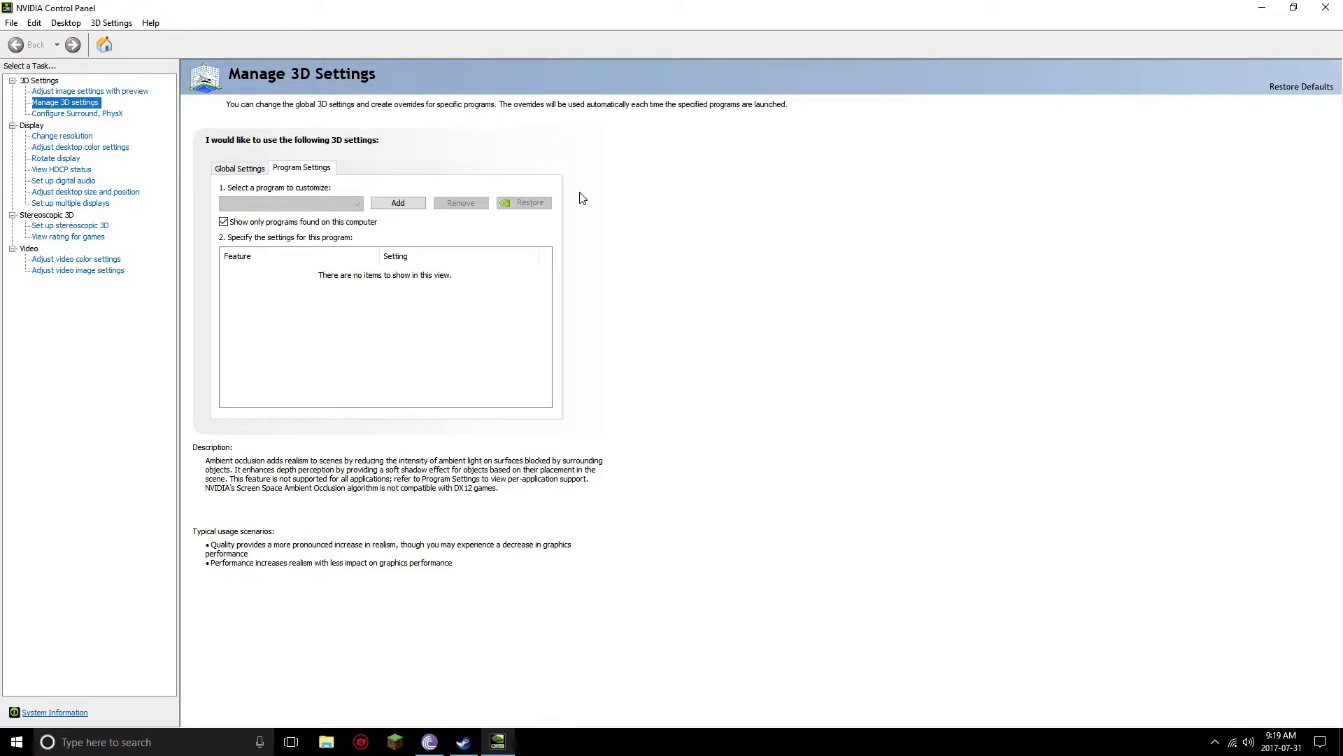
Step: Look through the programs that can be added and customized, keeping Grand Theft Auto V (gta5.exe) as the selected program
{"action": "left_click", "coordinate": [396, 204]}
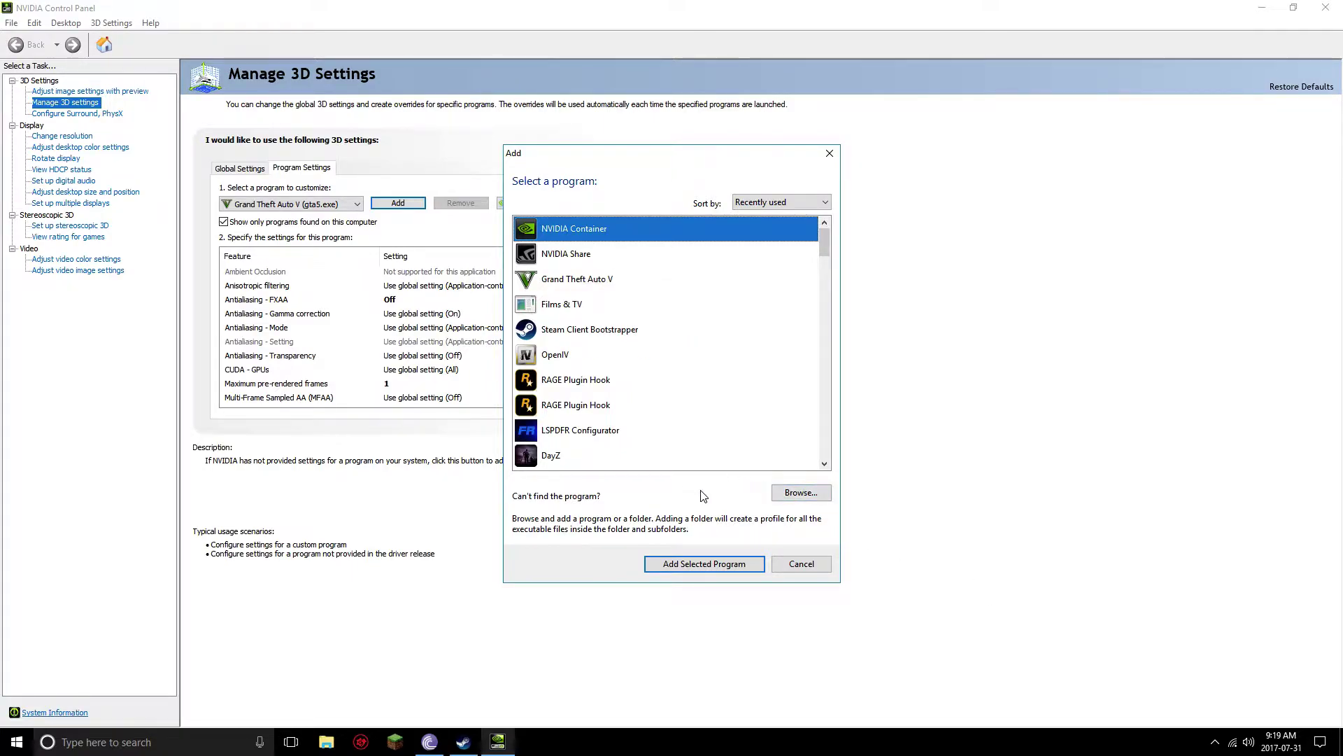
{"action": "left_click", "coordinate": [794, 569]}
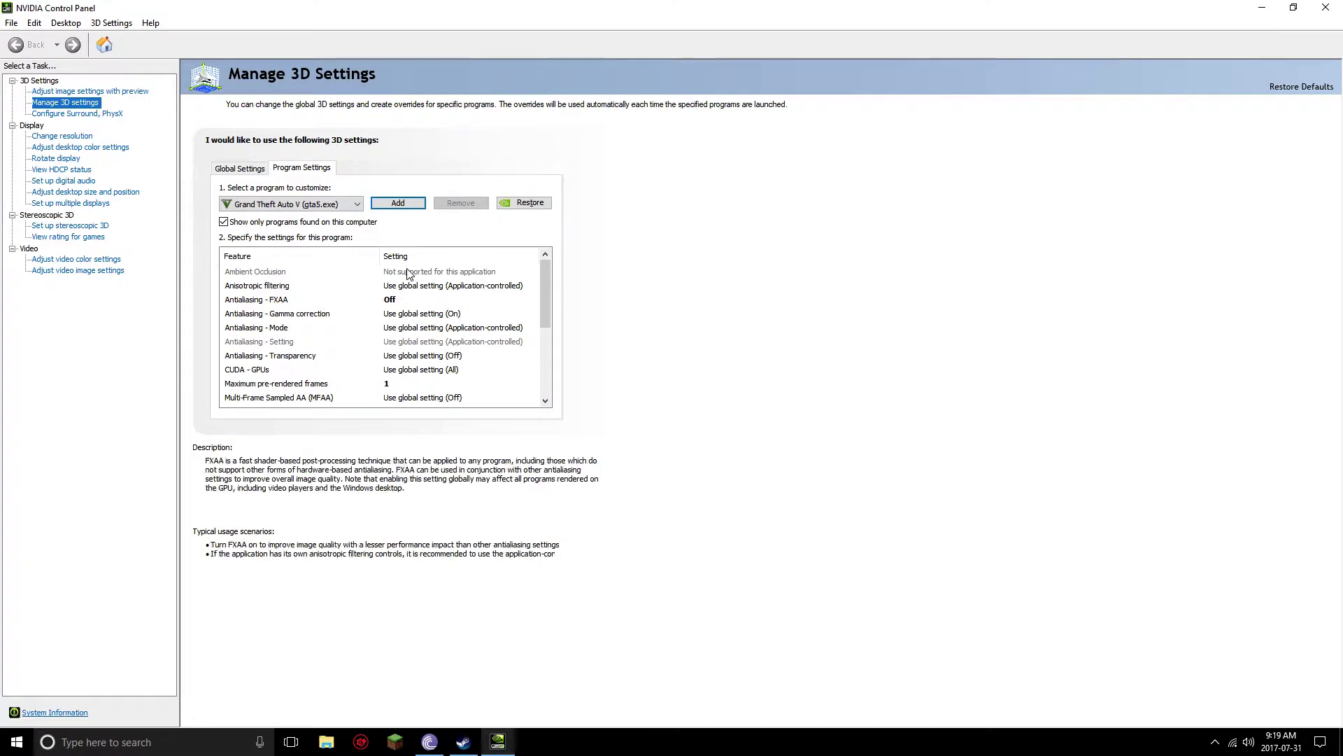
{"action": "left_click", "coordinate": [325, 203]}
{"action": "left_click", "coordinate": [325, 203]}
{"action": "left_click", "coordinate": [324, 203]}
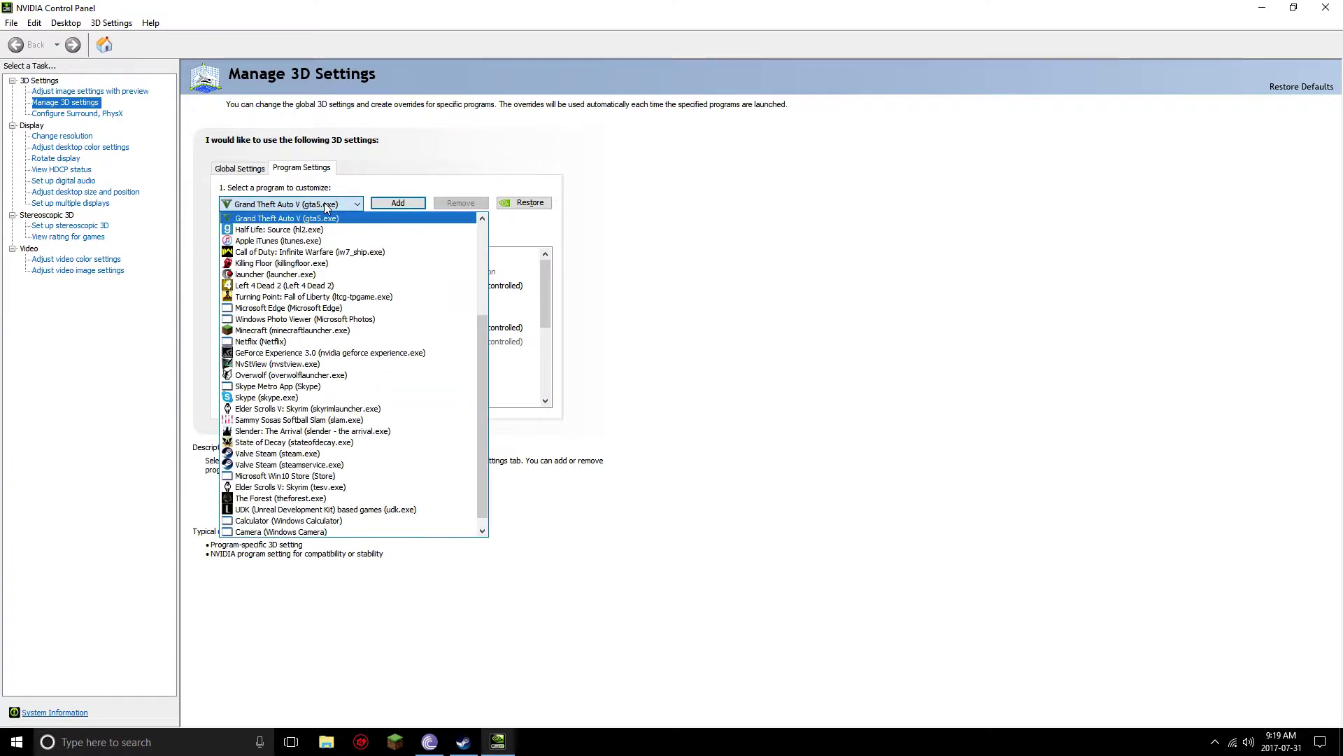
{"action": "left_click", "coordinate": [324, 203]}
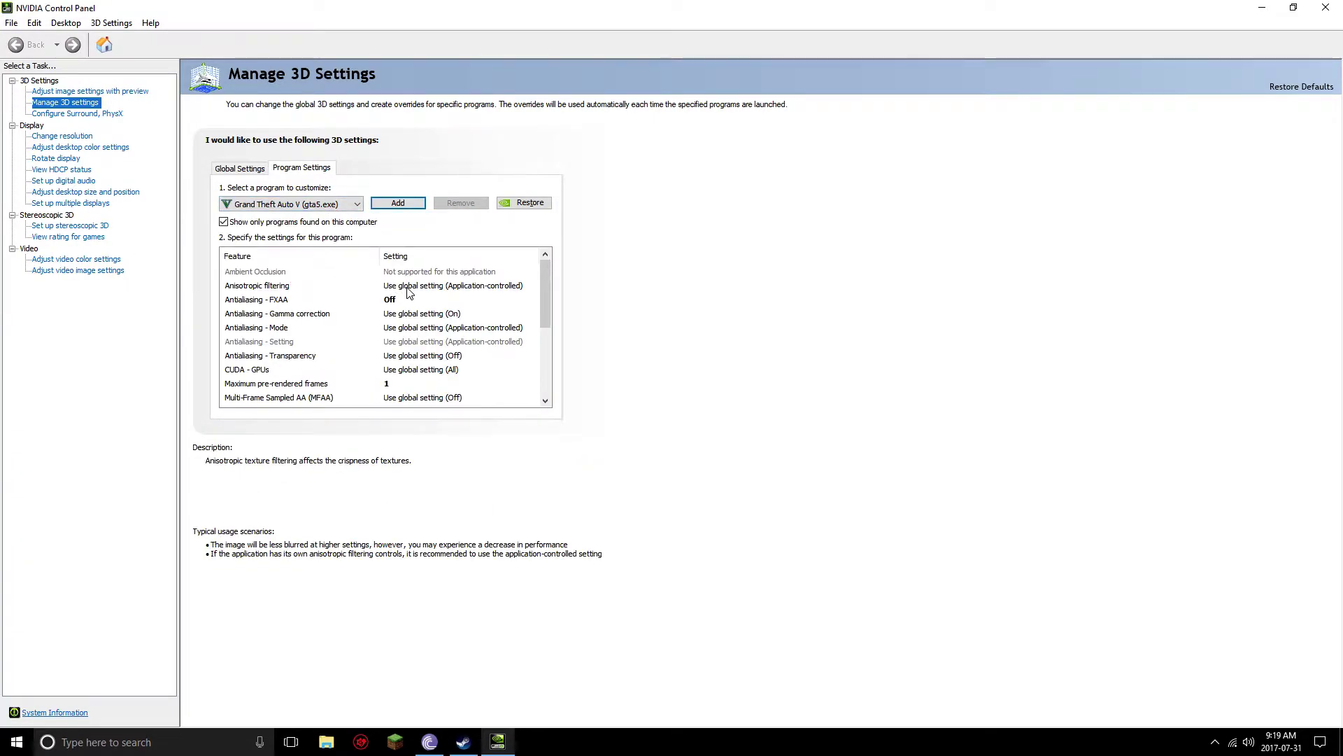
Step: Review the full list of 3D settings for gta5.exe, from anisotropic filtering down to vertical sync
{"action": "scroll", "coordinate": [413, 297], "scroll_direction": "down", "scroll_amount": 3}
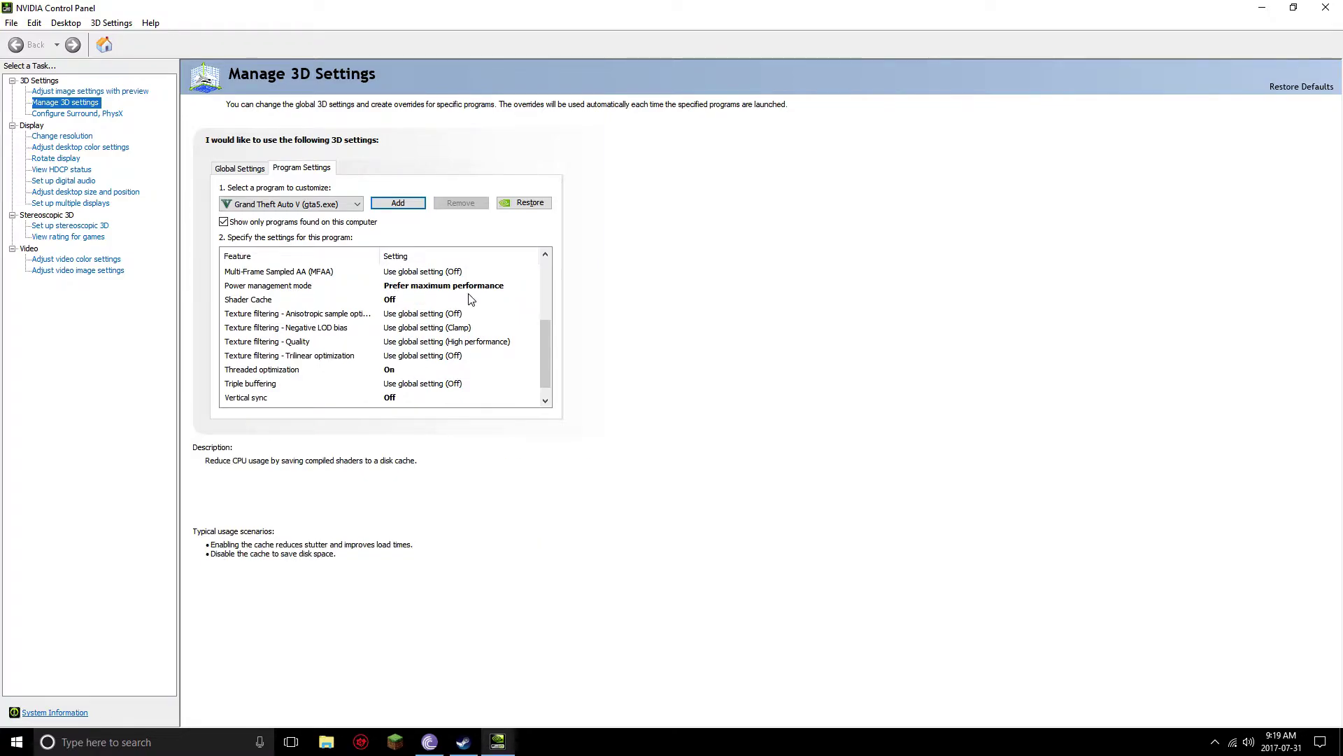
{"action": "scroll", "coordinate": [454, 311], "scroll_direction": "up", "scroll_amount": 3}
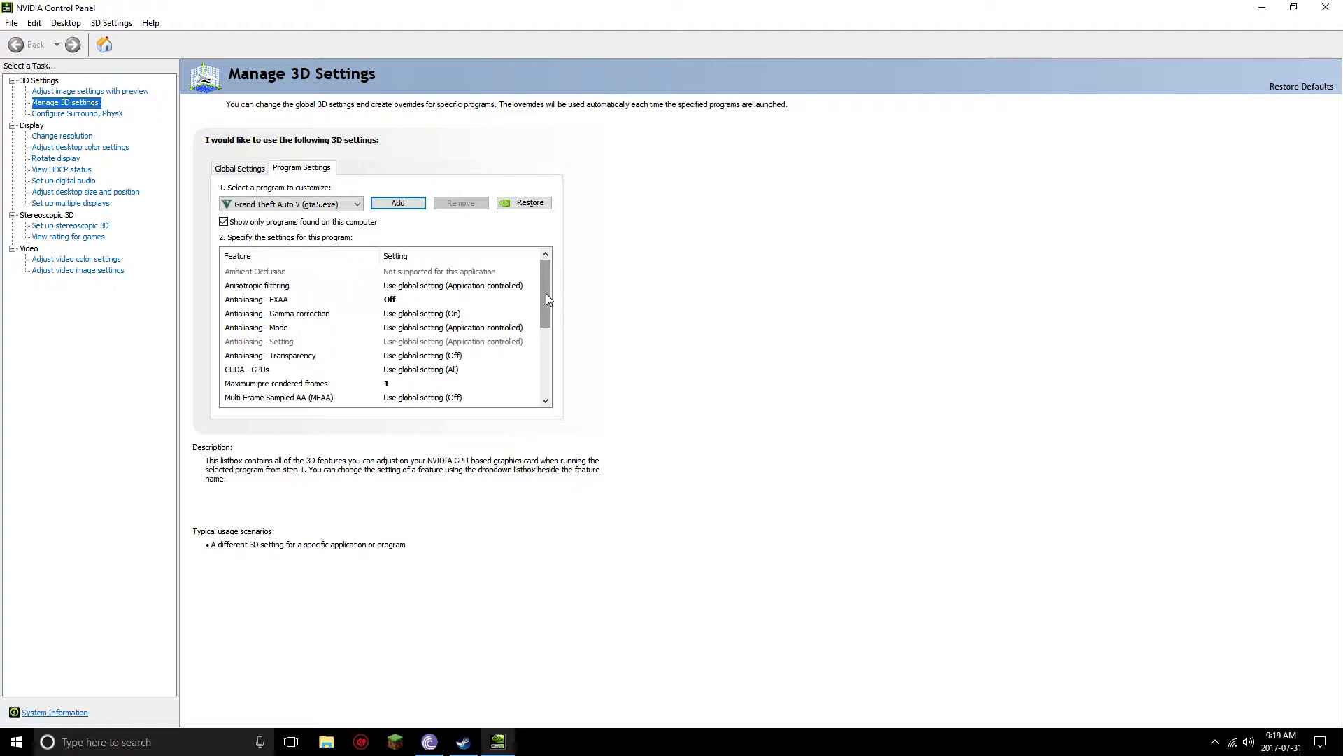
{"action": "left_click_drag", "start_coordinate": [547, 294], "coordinate": [546, 329]}
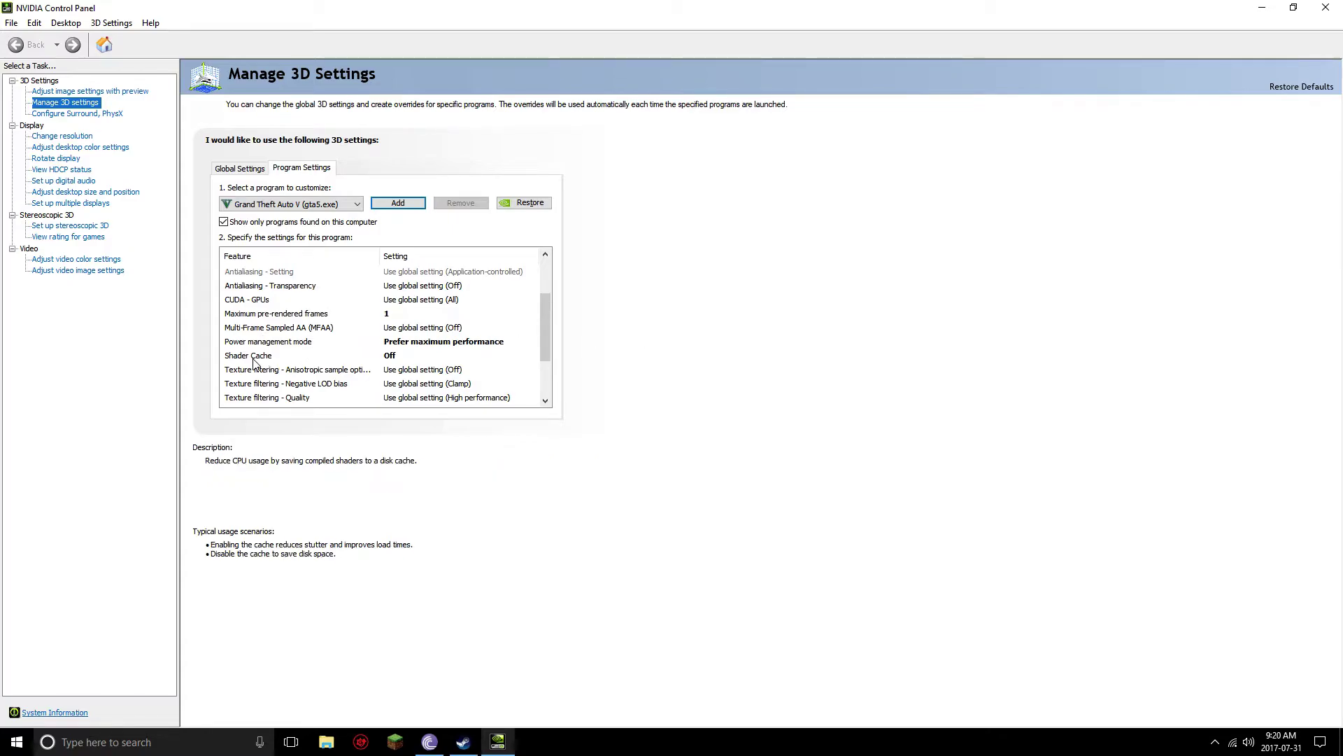
{"action": "left_click_drag", "start_coordinate": [544, 319], "coordinate": [546, 339]}
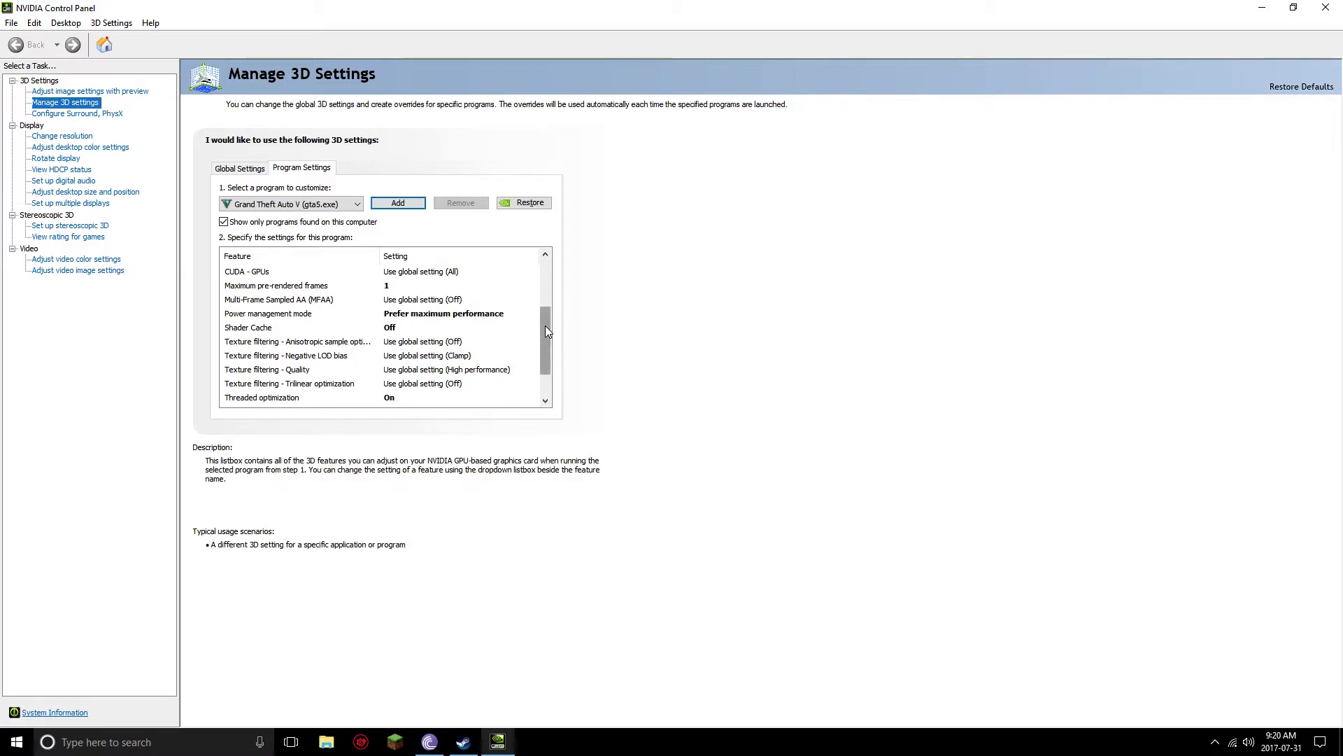
{"action": "scroll", "coordinate": [547, 330], "scroll_direction": "down", "scroll_amount": 1}
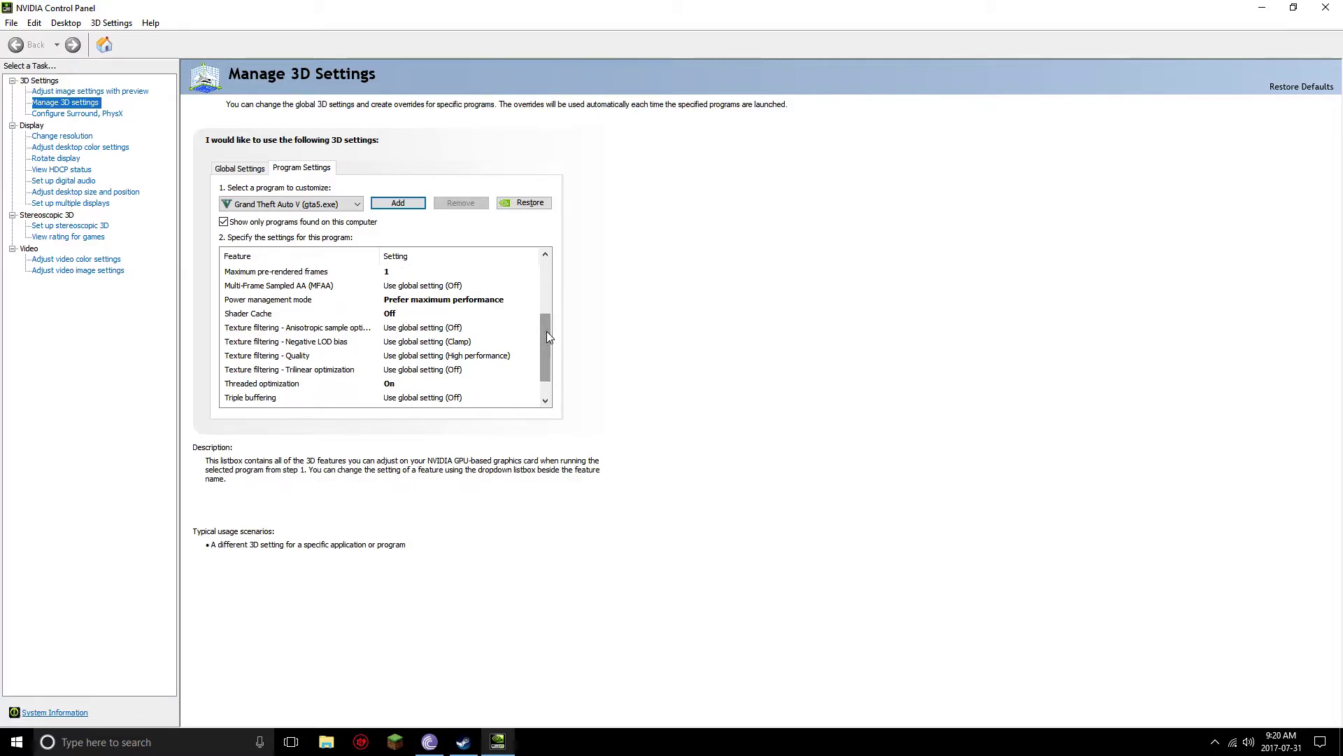
{"action": "scroll", "coordinate": [250, 342], "scroll_direction": "down", "scroll_amount": 2}
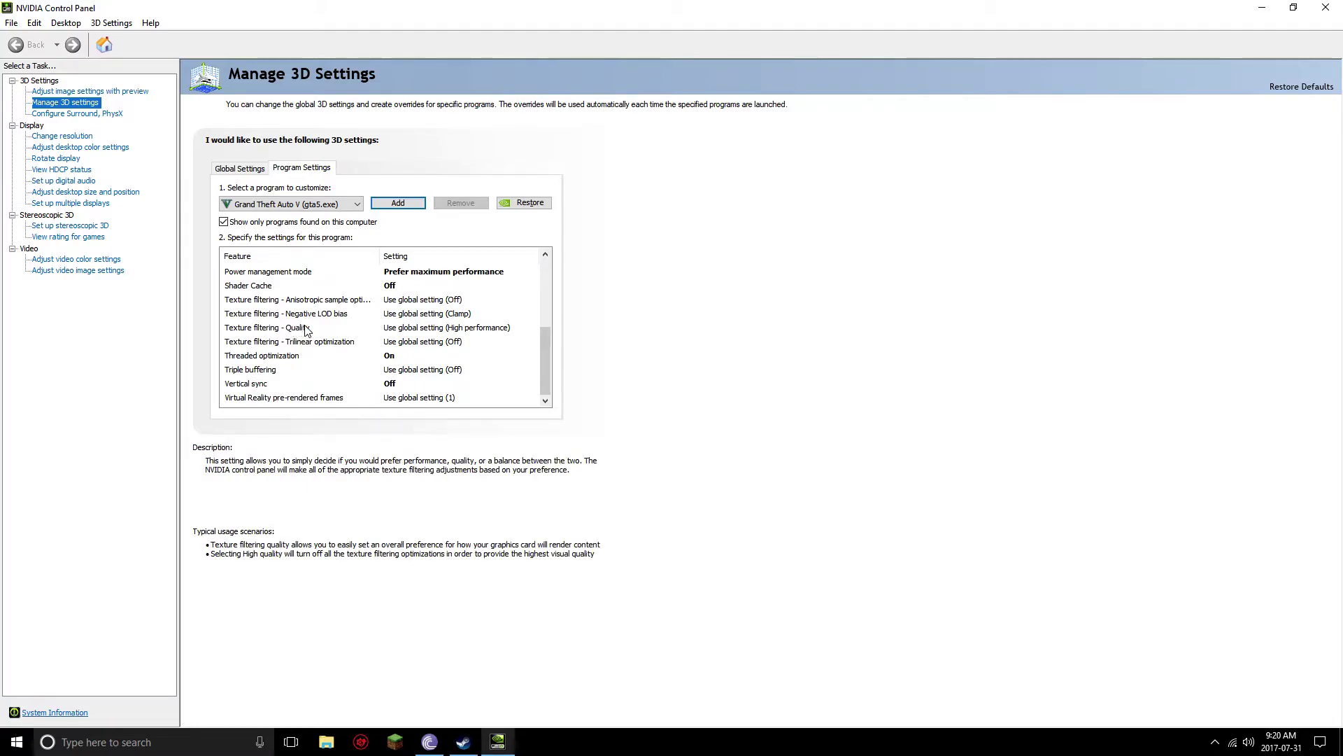
Step: Set Texture filtering - Quality for gta5.exe to use the global setting (High performance)
{"action": "left_click", "coordinate": [427, 330]}
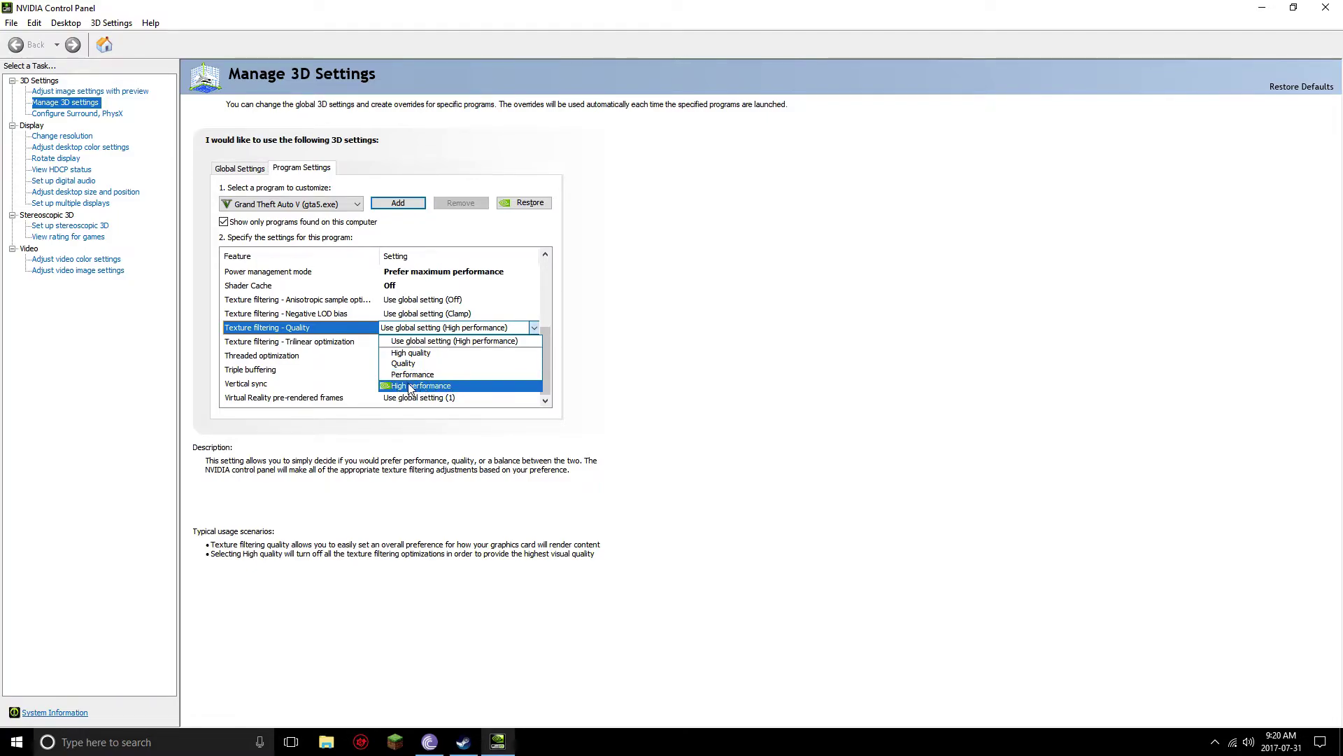
{"action": "left_click", "coordinate": [786, 349]}
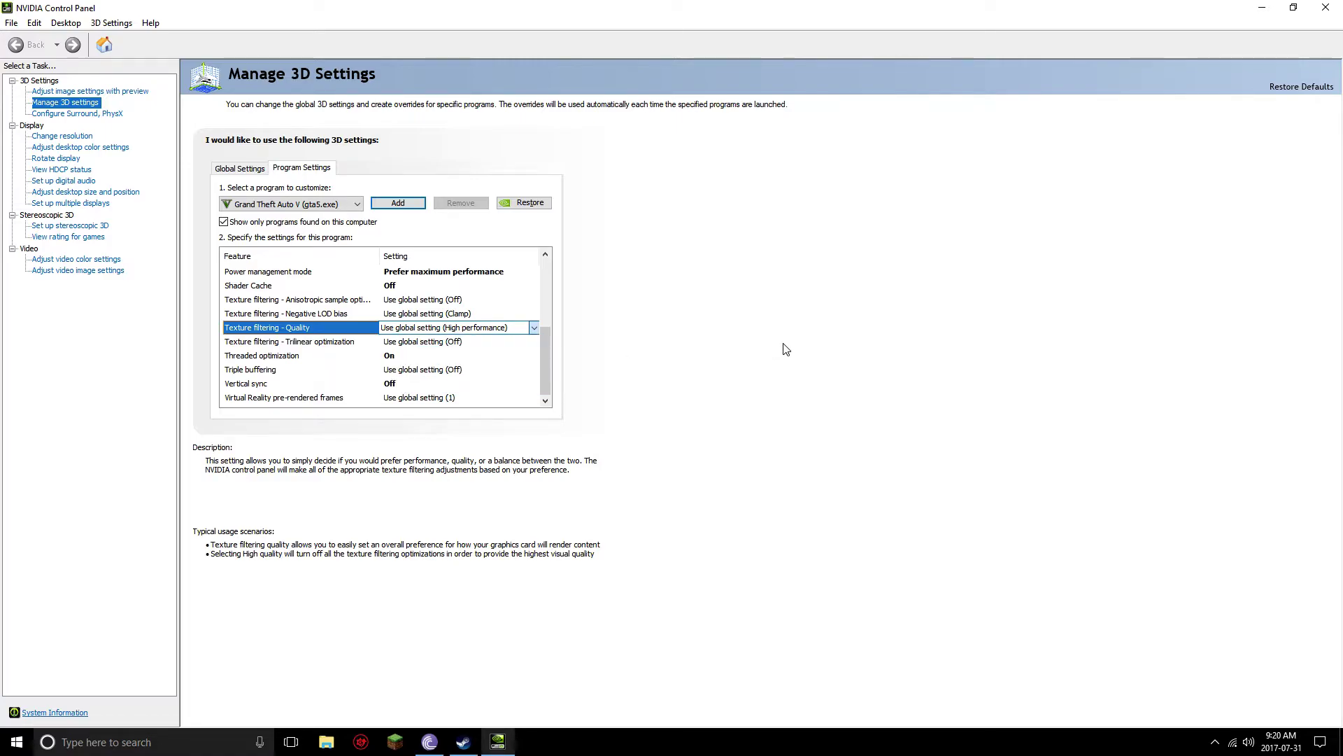
{"action": "left_click", "coordinate": [459, 330]}
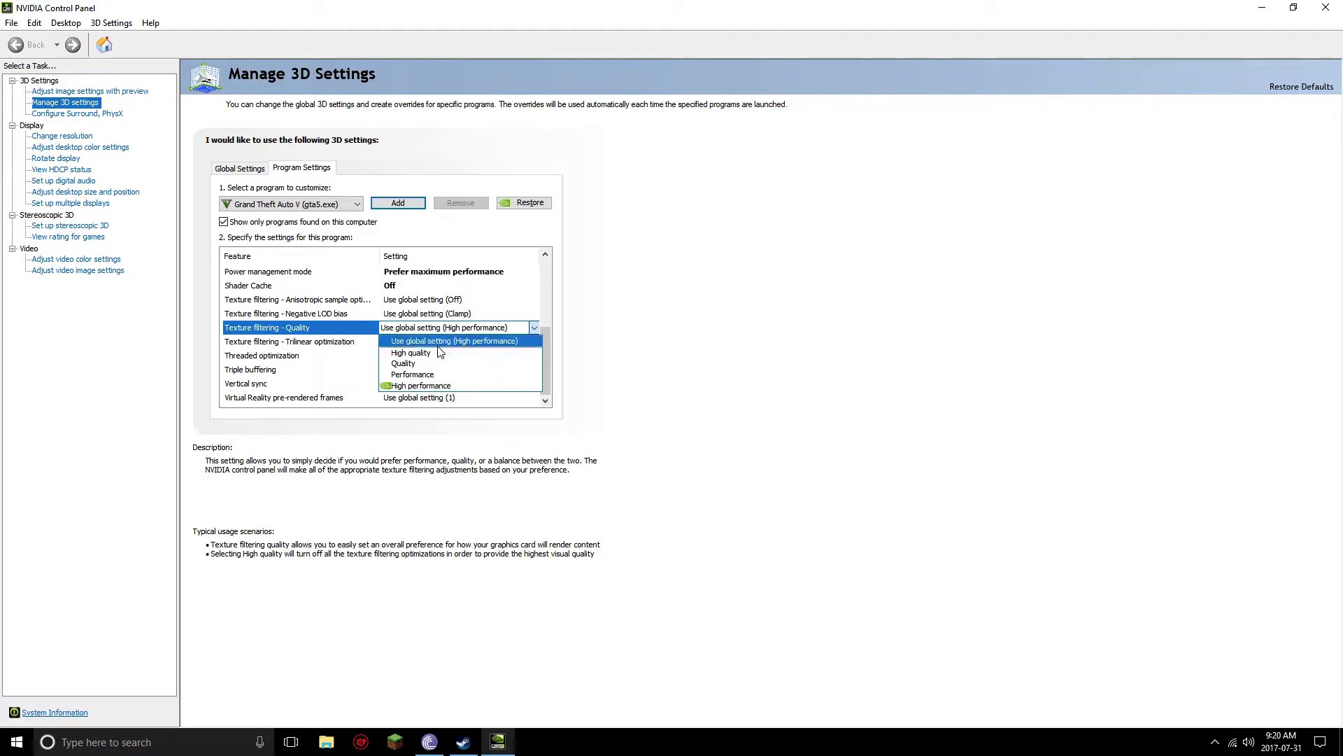
{"action": "left_click", "coordinate": [718, 341]}
{"action": "left_click", "coordinate": [534, 329]}
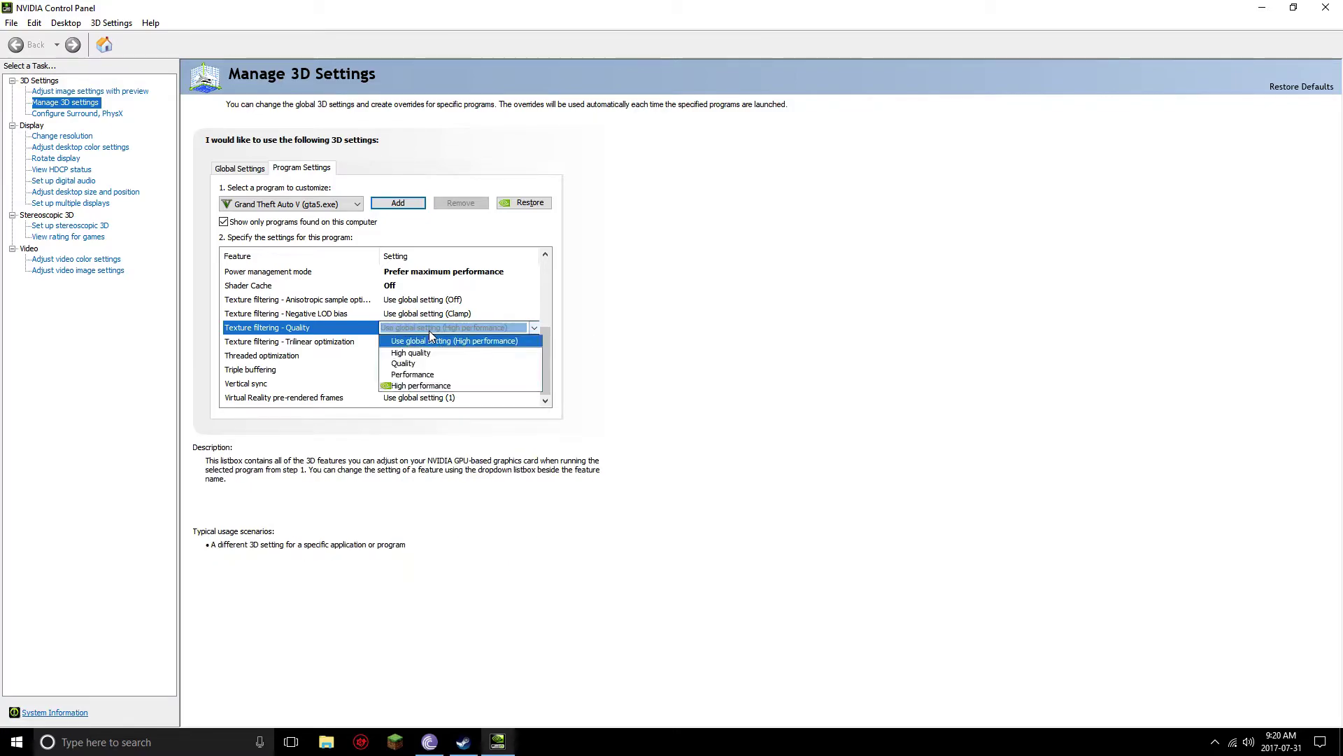
{"action": "left_click", "coordinate": [432, 342]}
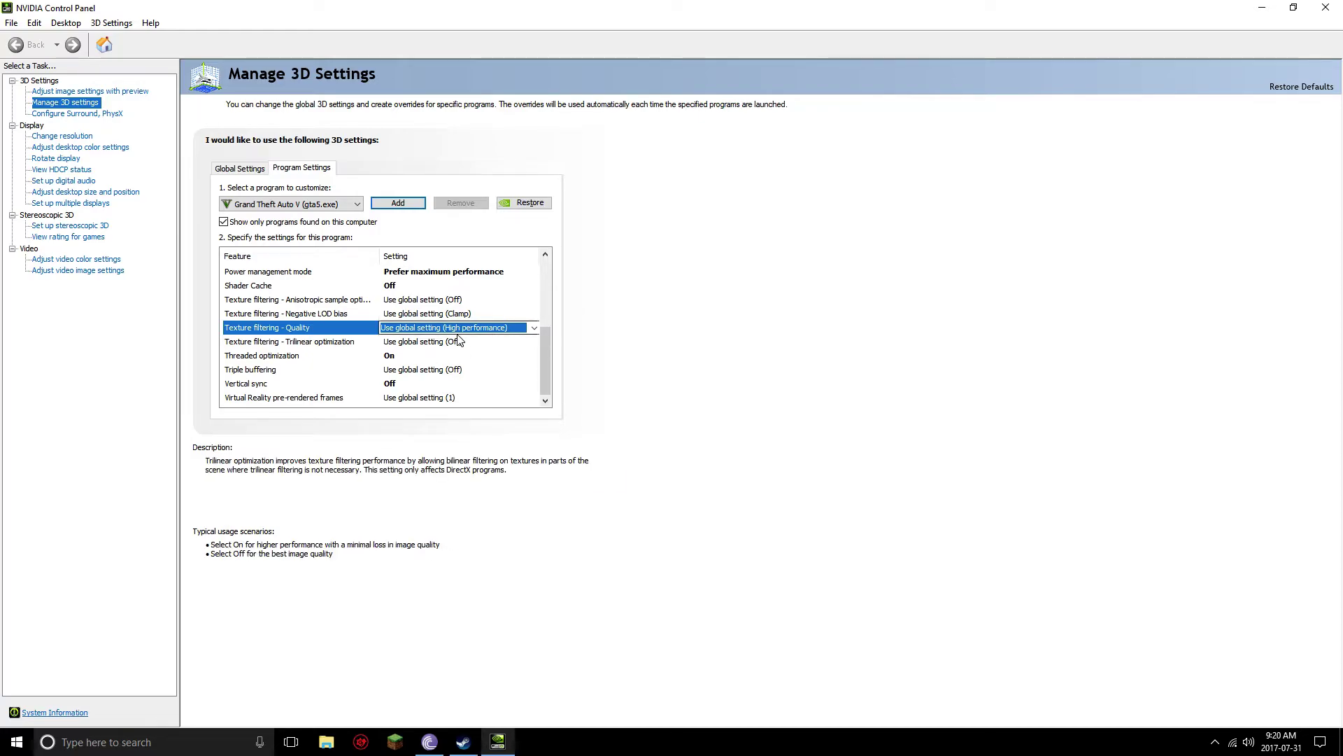
{"action": "left_click", "coordinate": [458, 328]}
{"action": "left_click", "coordinate": [731, 340]}
Step: Set Texture filtering - Trilinear optimization to use the global setting (Off)
{"action": "left_click", "coordinate": [427, 342]}
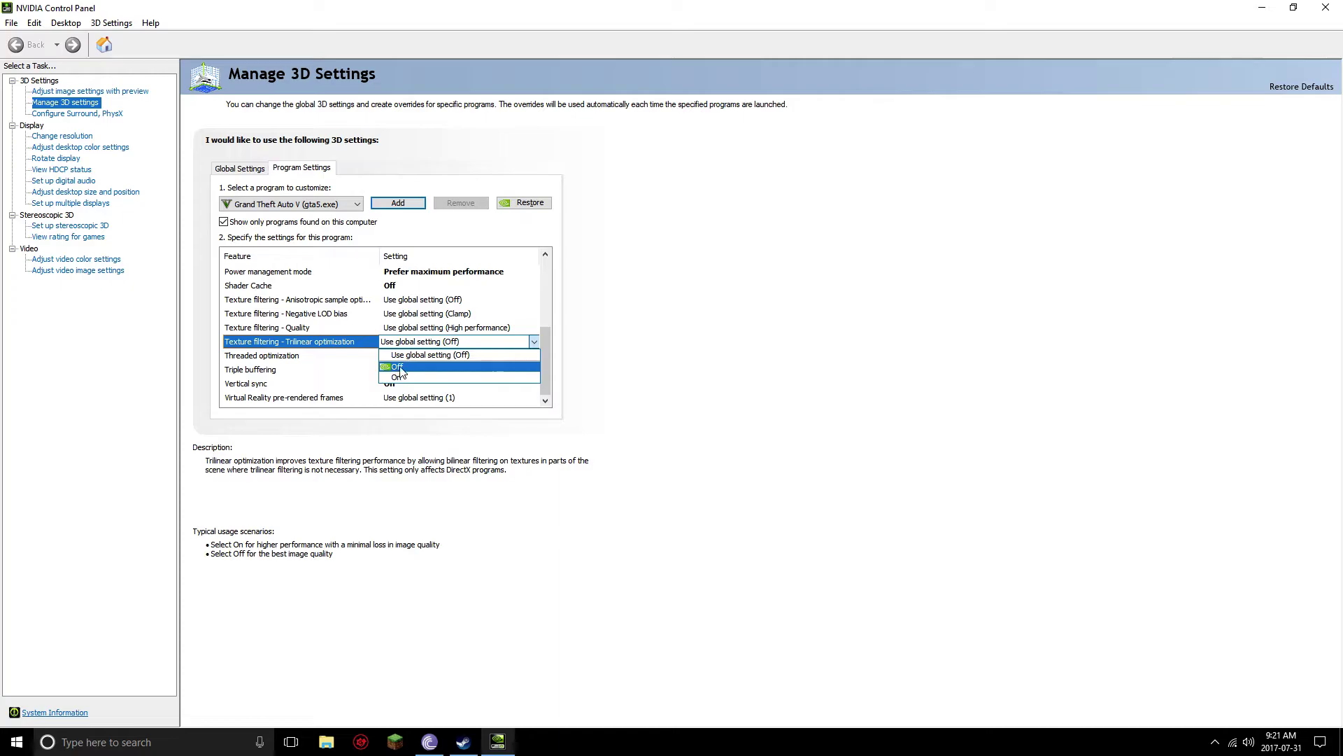
{"action": "left_click", "coordinate": [723, 360]}
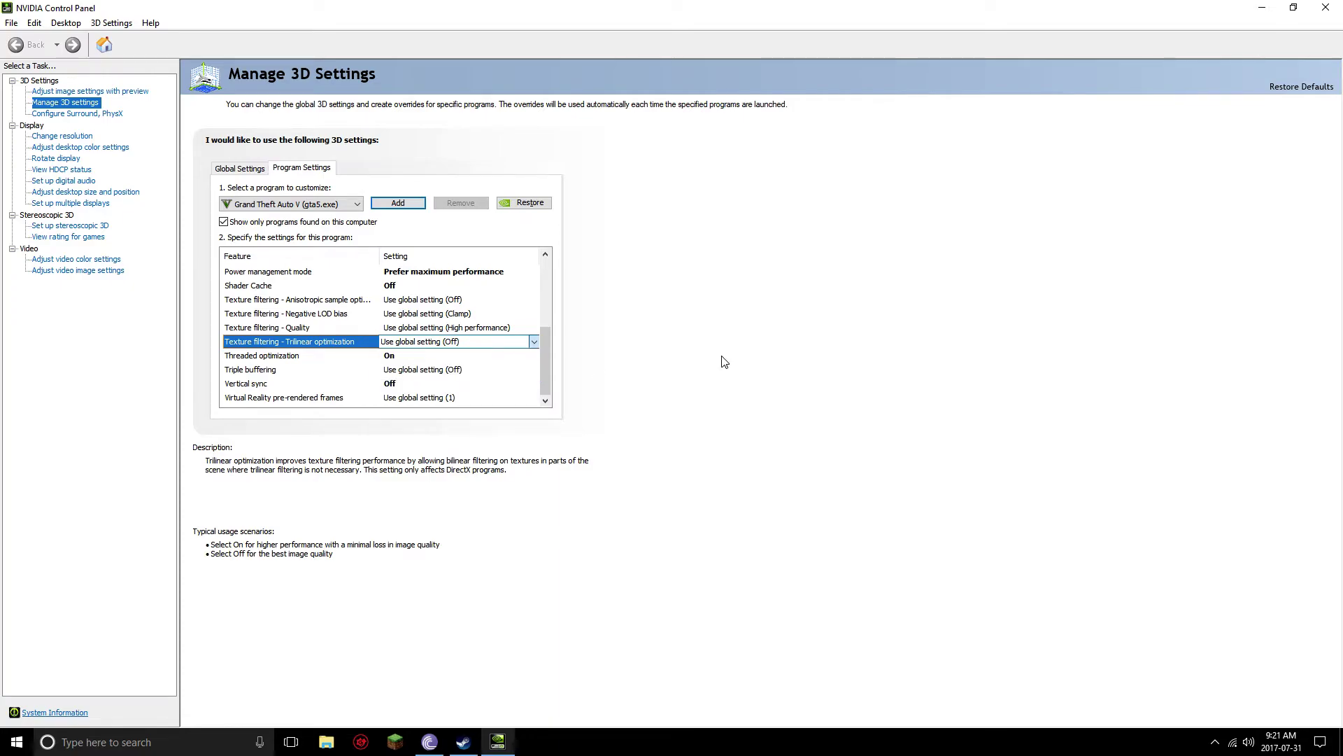
{"action": "left_click", "coordinate": [458, 343]}
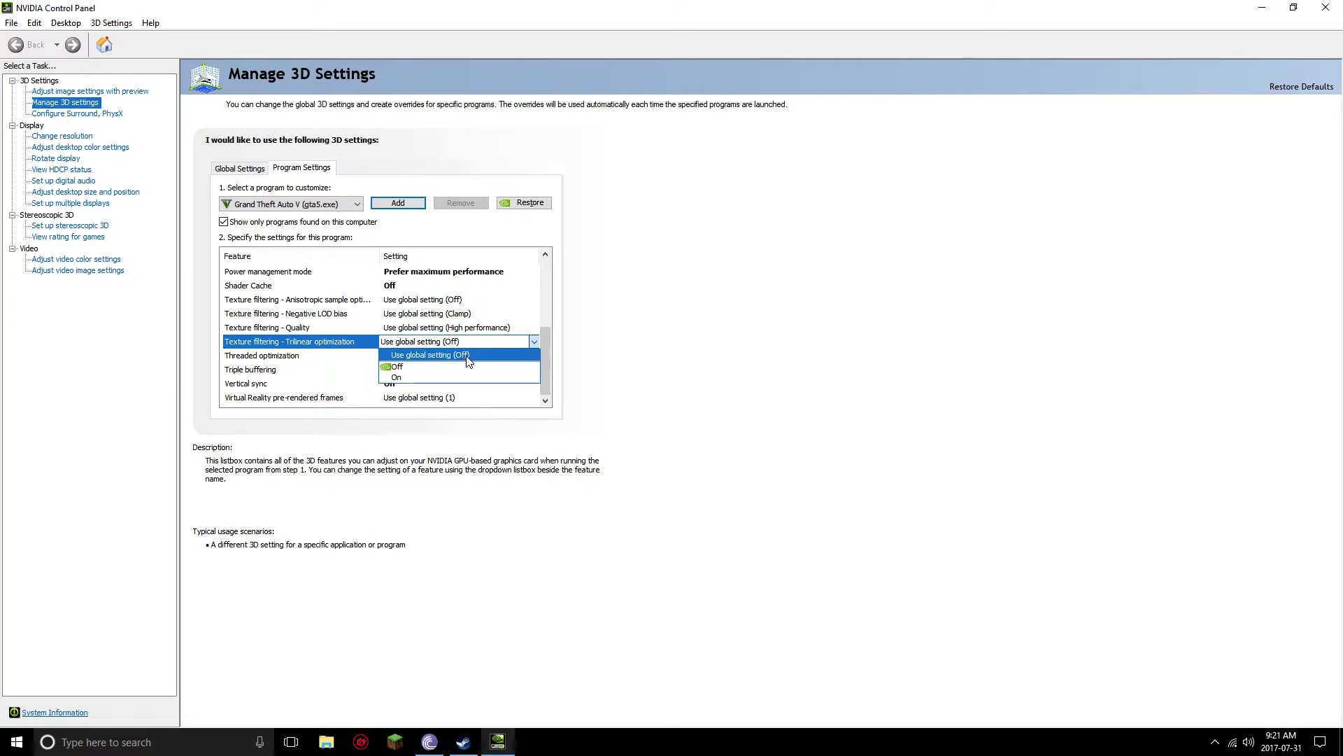
{"action": "left_click", "coordinate": [467, 356]}
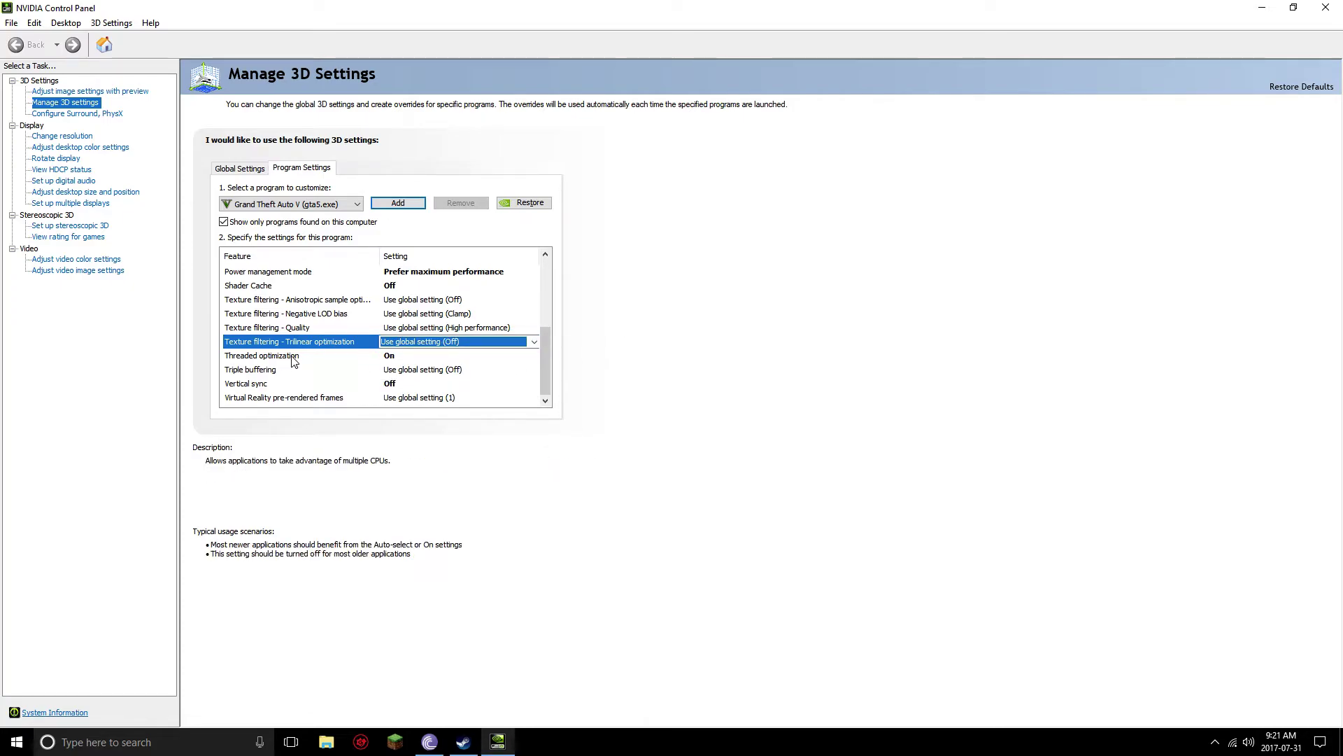
Step: Check the available options for Threaded optimization and Triple buffering without changing either setting
{"action": "left_click", "coordinate": [398, 357]}
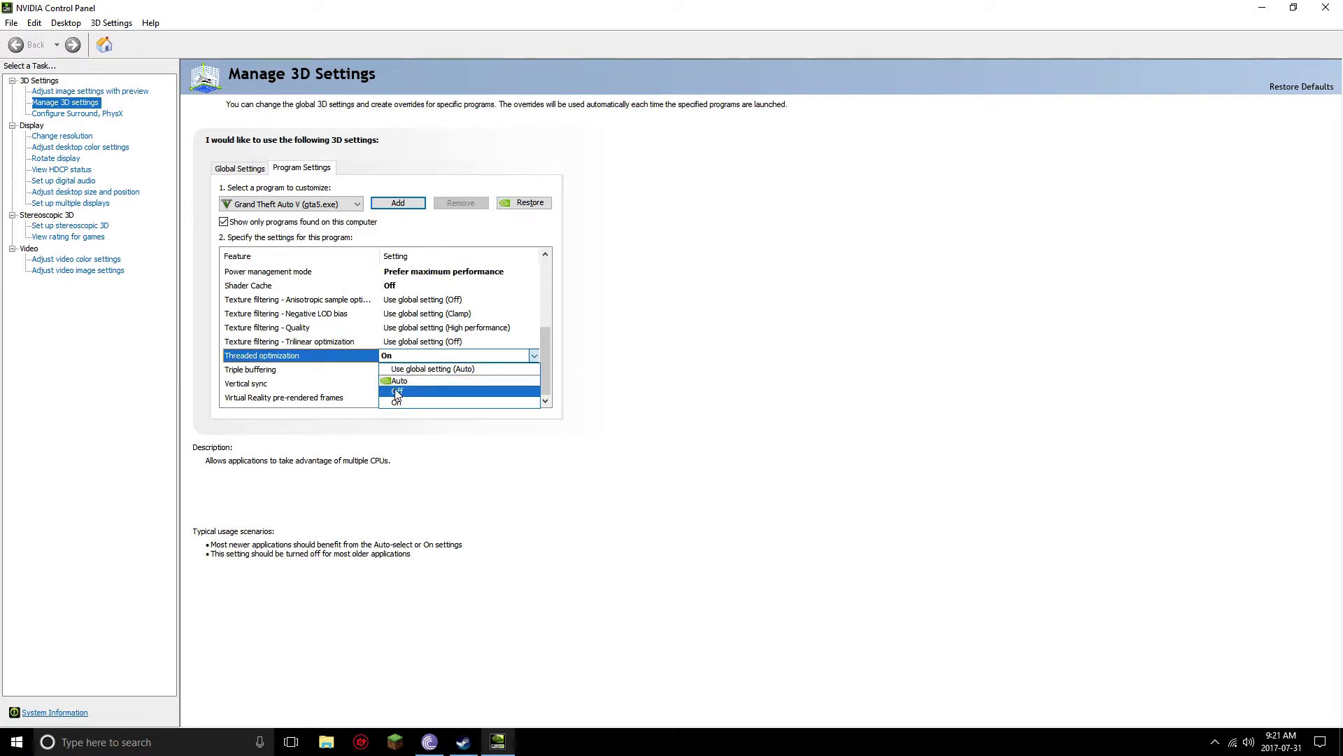
{"action": "left_click", "coordinate": [649, 386]}
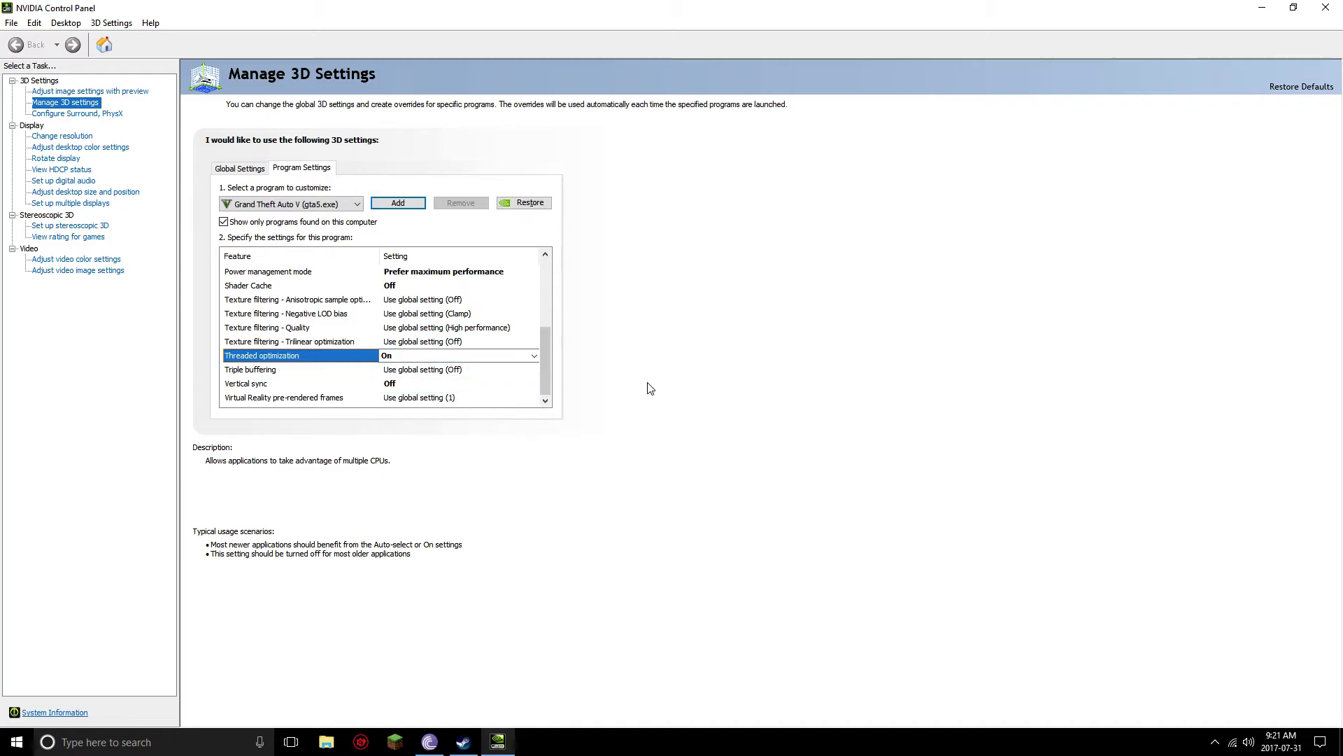
{"action": "left_click", "coordinate": [413, 371]}
{"action": "left_click", "coordinate": [733, 363]}
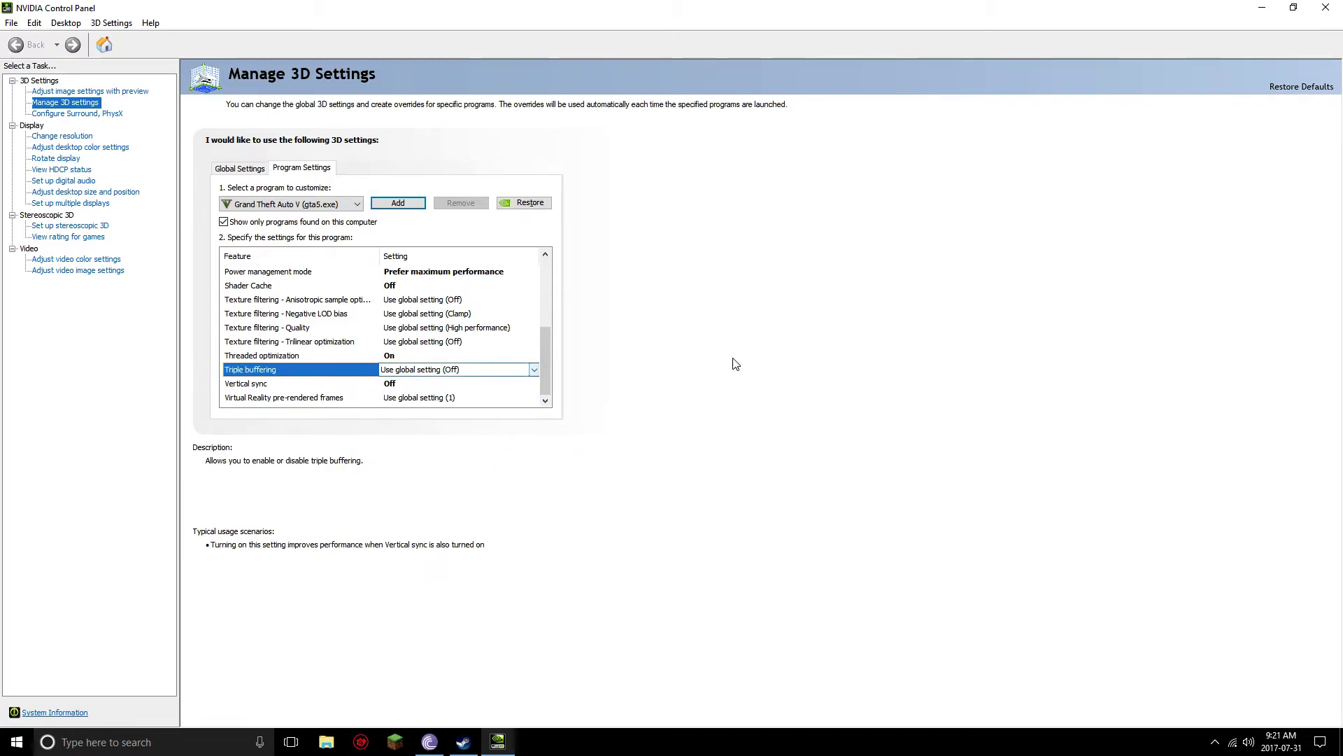
{"action": "left_click", "coordinate": [420, 369]}
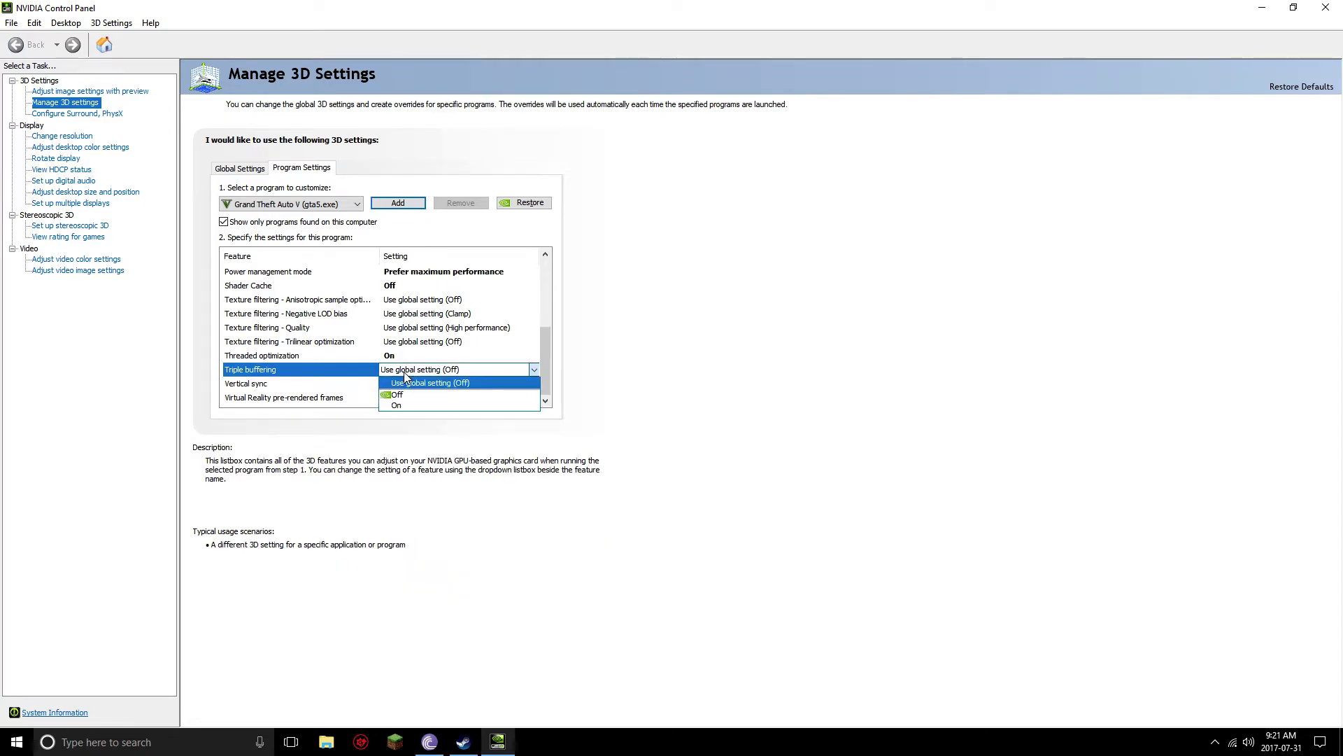
{"action": "left_click", "coordinate": [664, 390]}
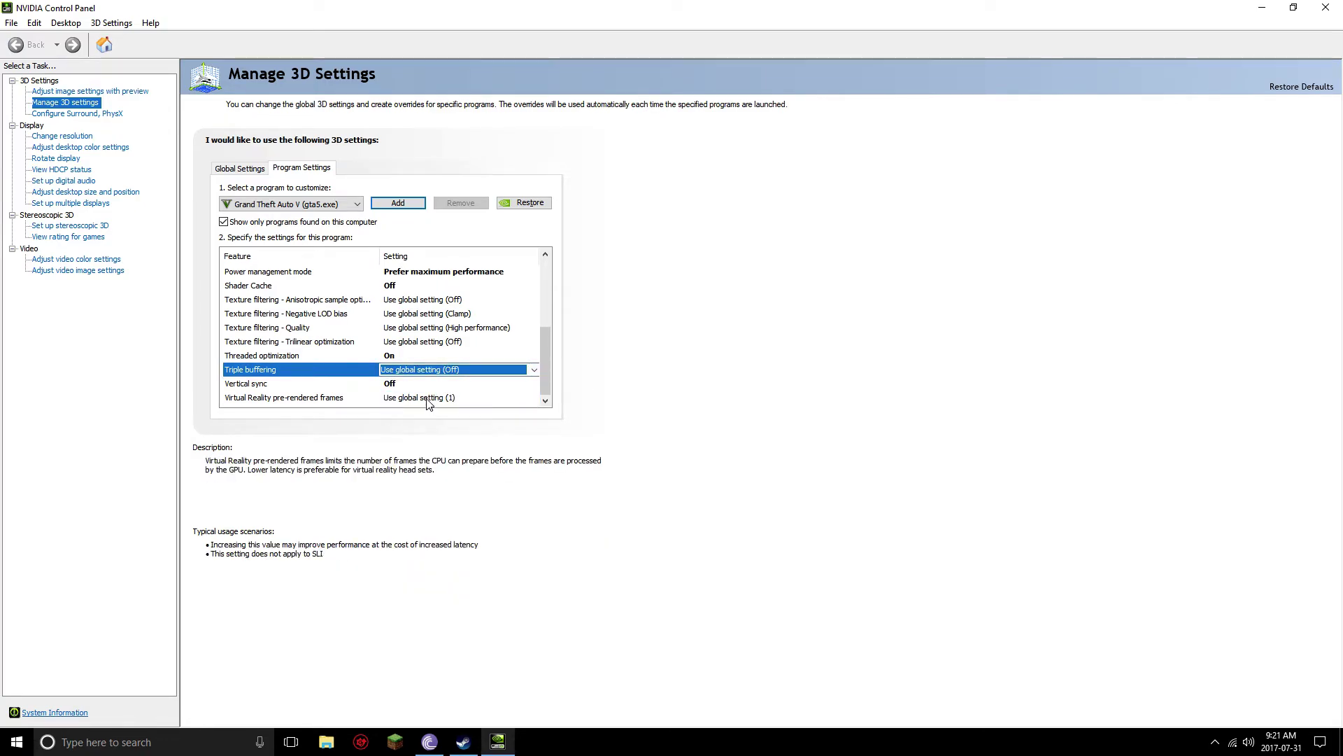
Step: Review the Vertical sync options for gta5.exe and set Vertical sync to Off
{"action": "left_click", "coordinate": [395, 384]}
{"action": "left_click", "coordinate": [394, 384]}
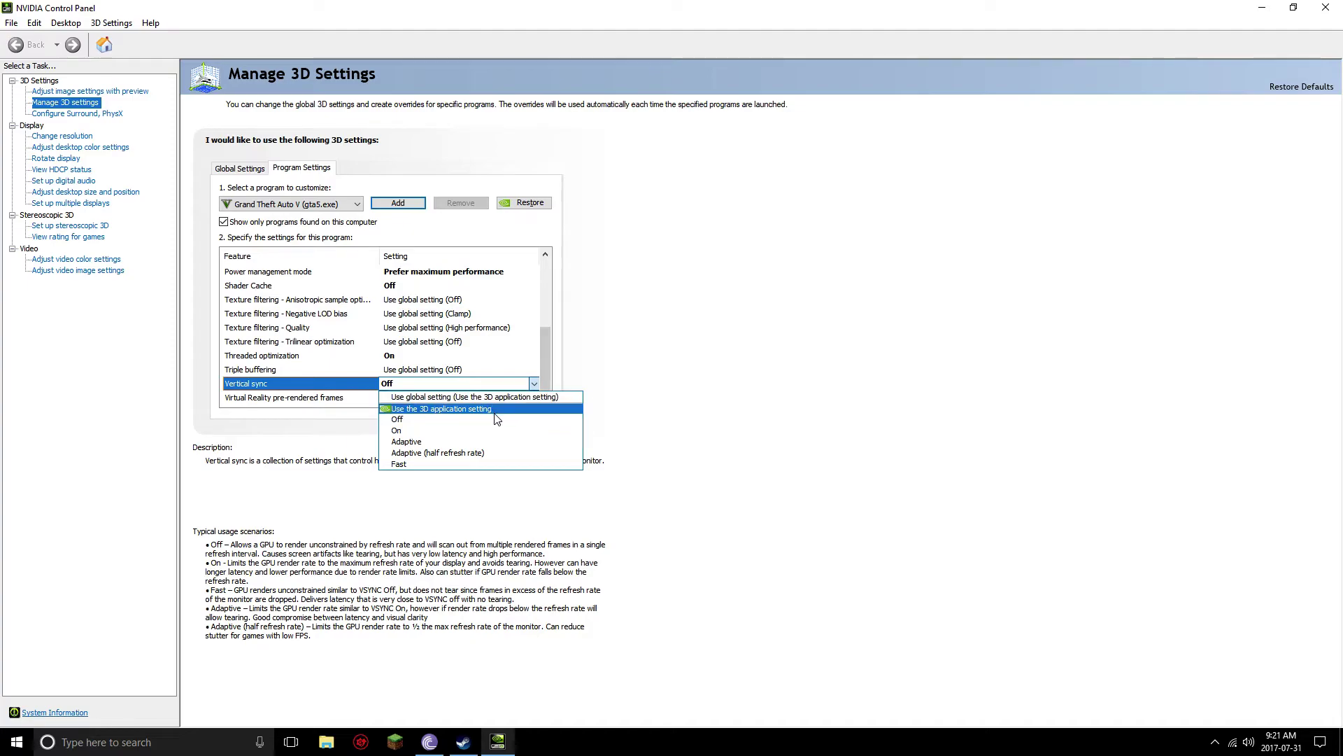
{"action": "left_click", "coordinate": [798, 415]}
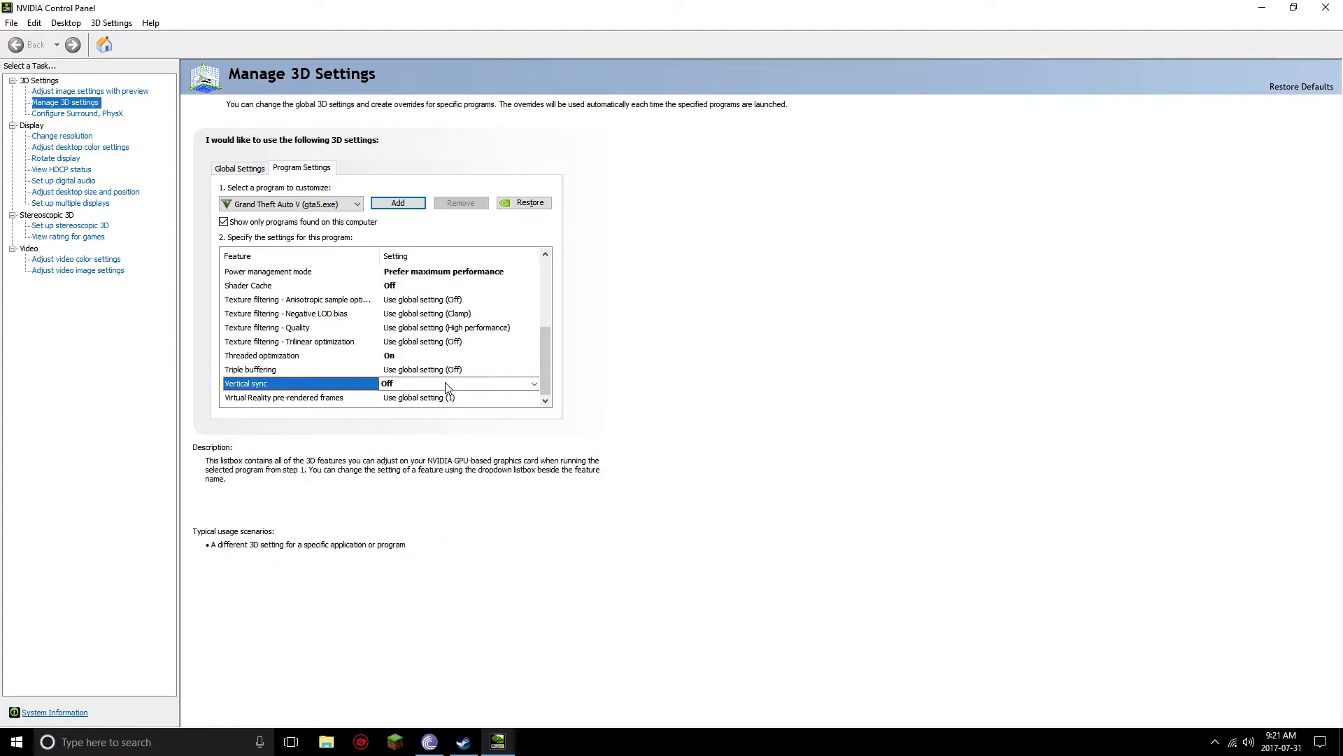
{"action": "left_click", "coordinate": [755, 395]}
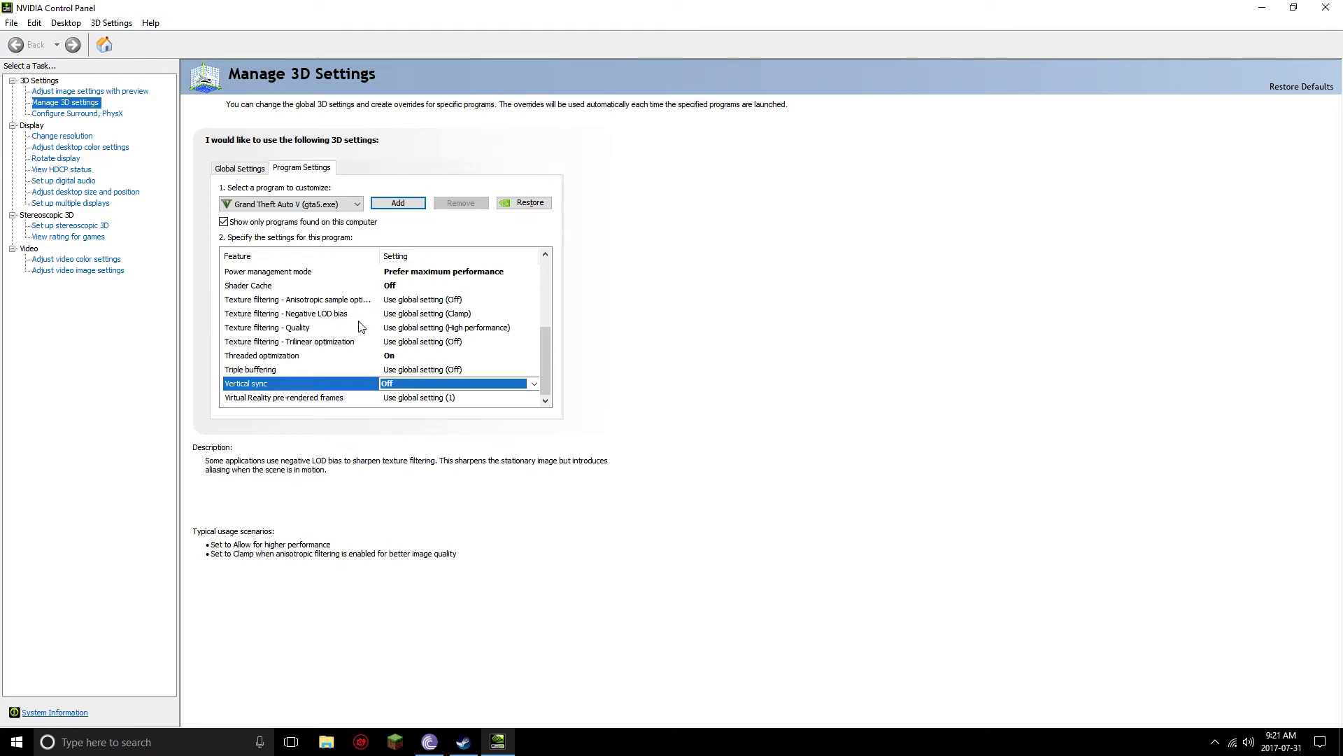
{"action": "left_click", "coordinate": [410, 386]}
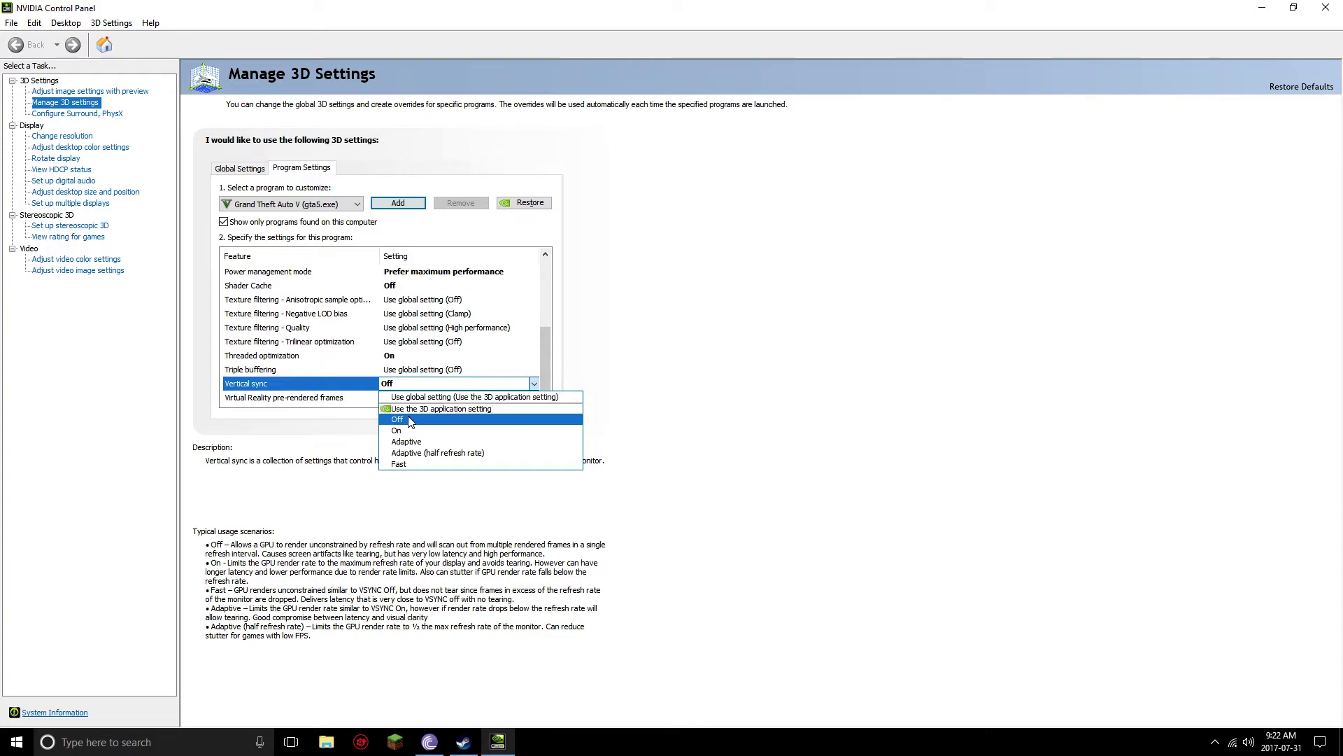
{"action": "left_click", "coordinate": [411, 421]}
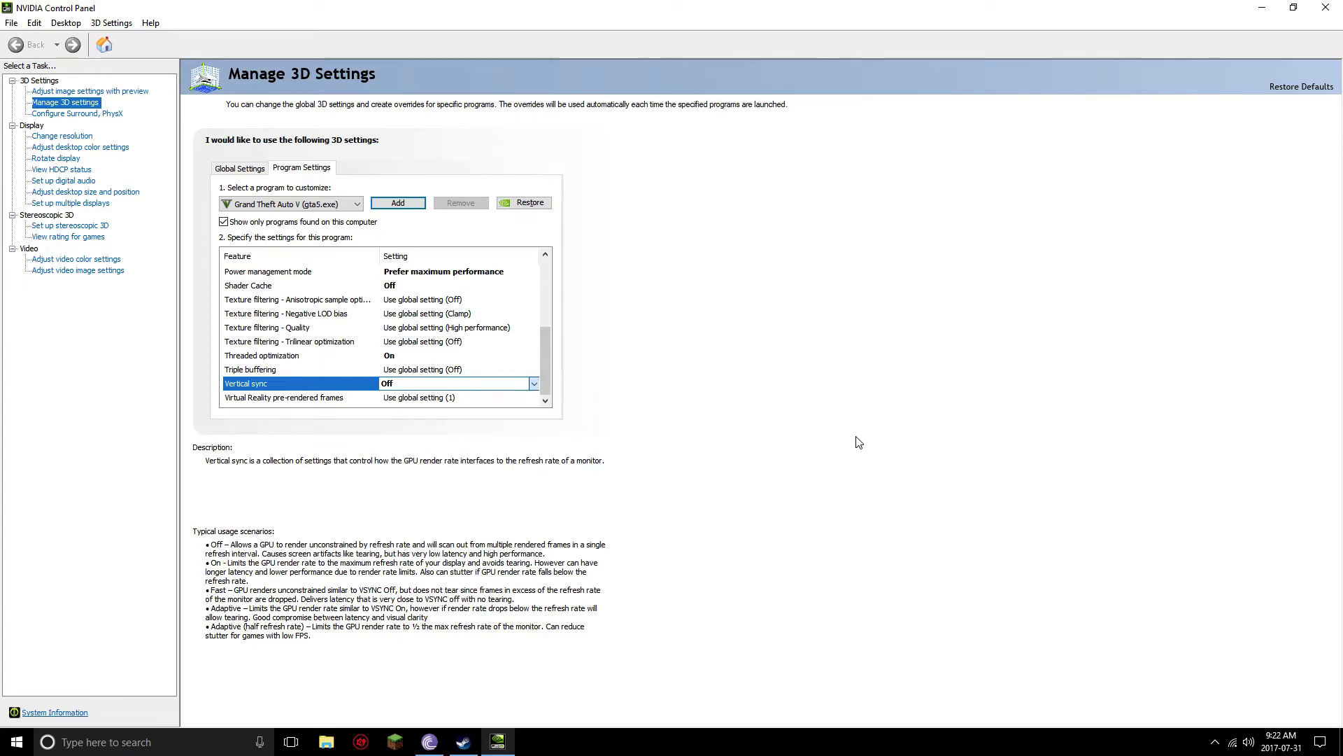
Step: Try setting Vertical sync to On for gta5.exe and switch it back to Off
{"action": "left_click", "coordinate": [503, 390]}
{"action": "key", "text": "Down"}
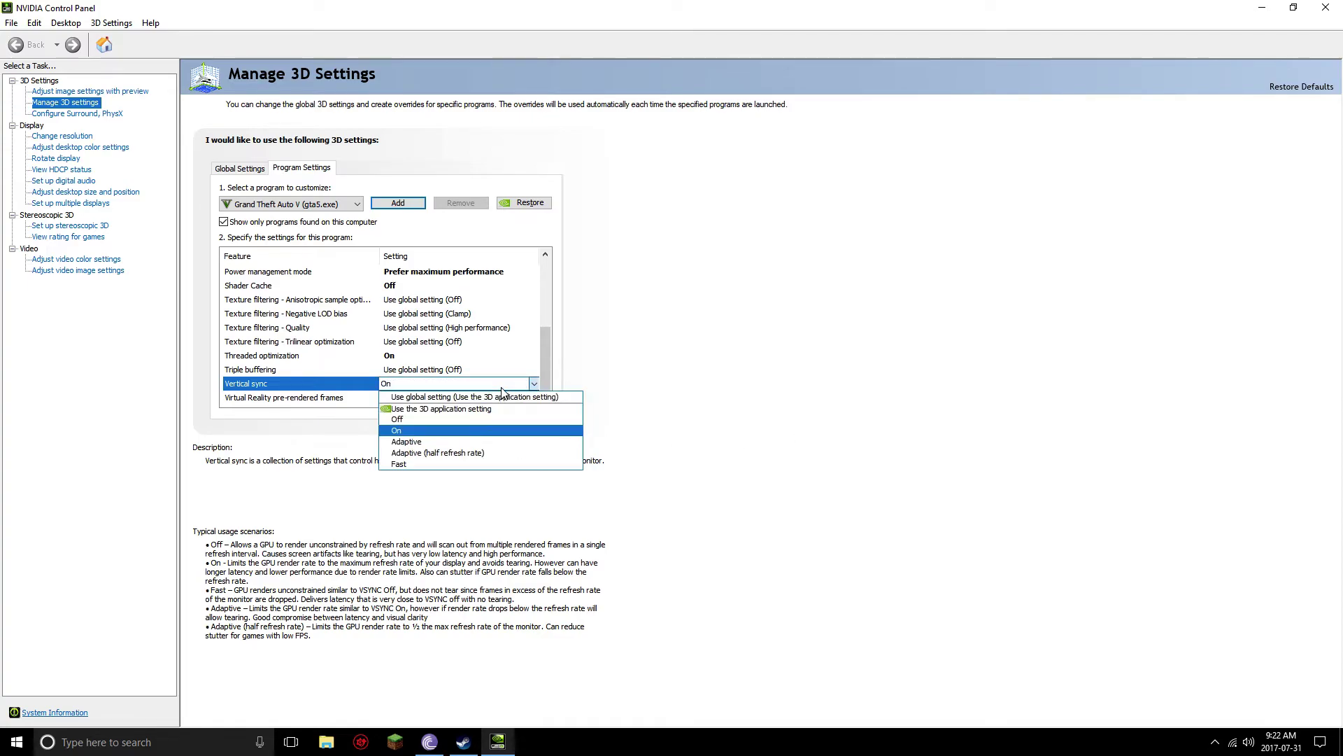
{"action": "left_click", "coordinate": [416, 382]}
{"action": "left_click", "coordinate": [406, 384]}
{"action": "left_click", "coordinate": [419, 393]}
{"action": "left_click", "coordinate": [416, 399]}
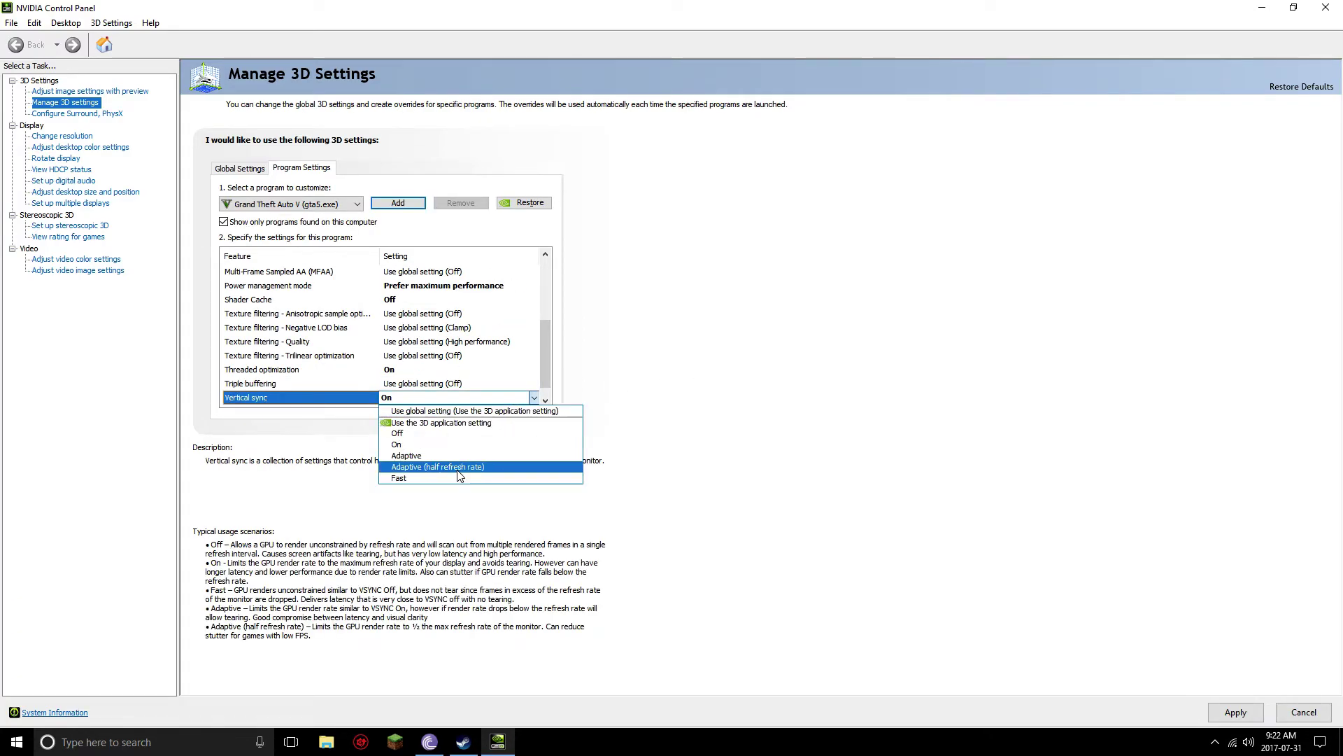
{"action": "left_click", "coordinate": [408, 436]}
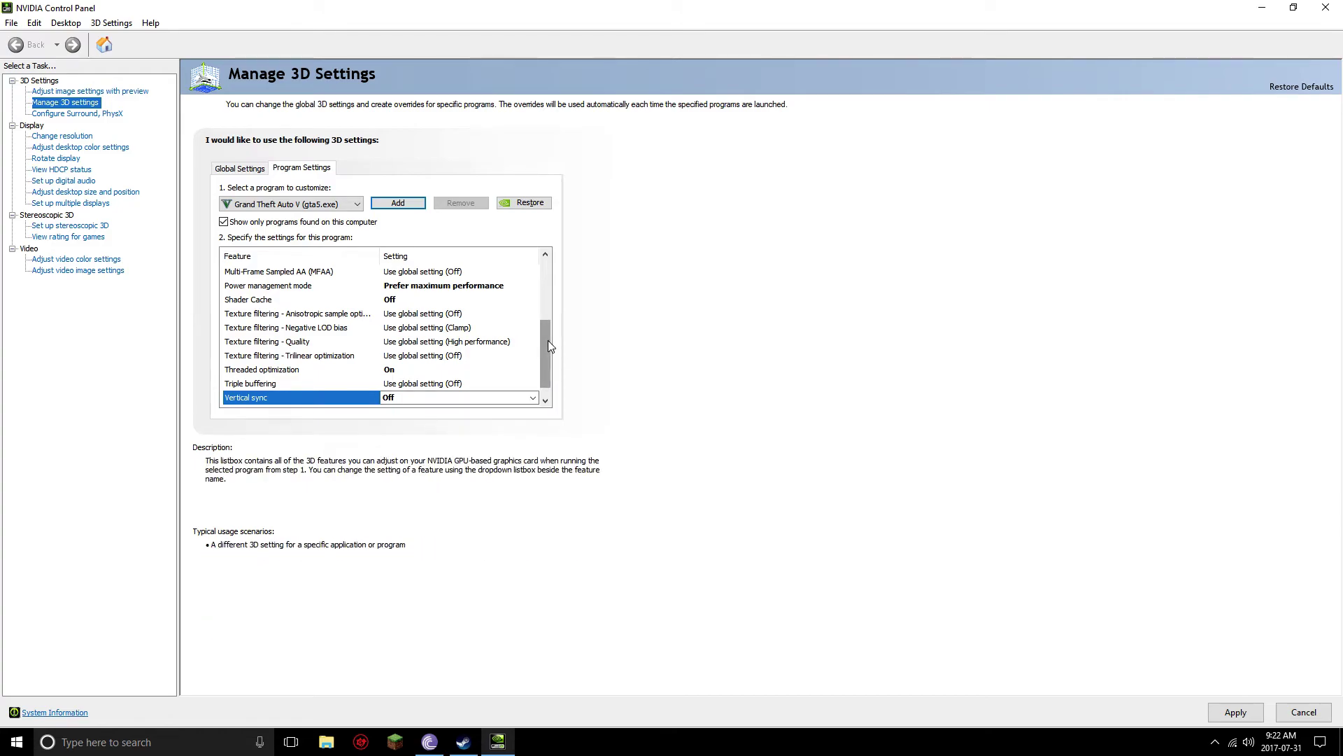
Step: Examine the available options for Maximum pre-rendered frames for gta5.exe, keeping the value at 1
{"action": "scroll", "coordinate": [547, 350], "scroll_direction": "down", "scroll_amount": 1}
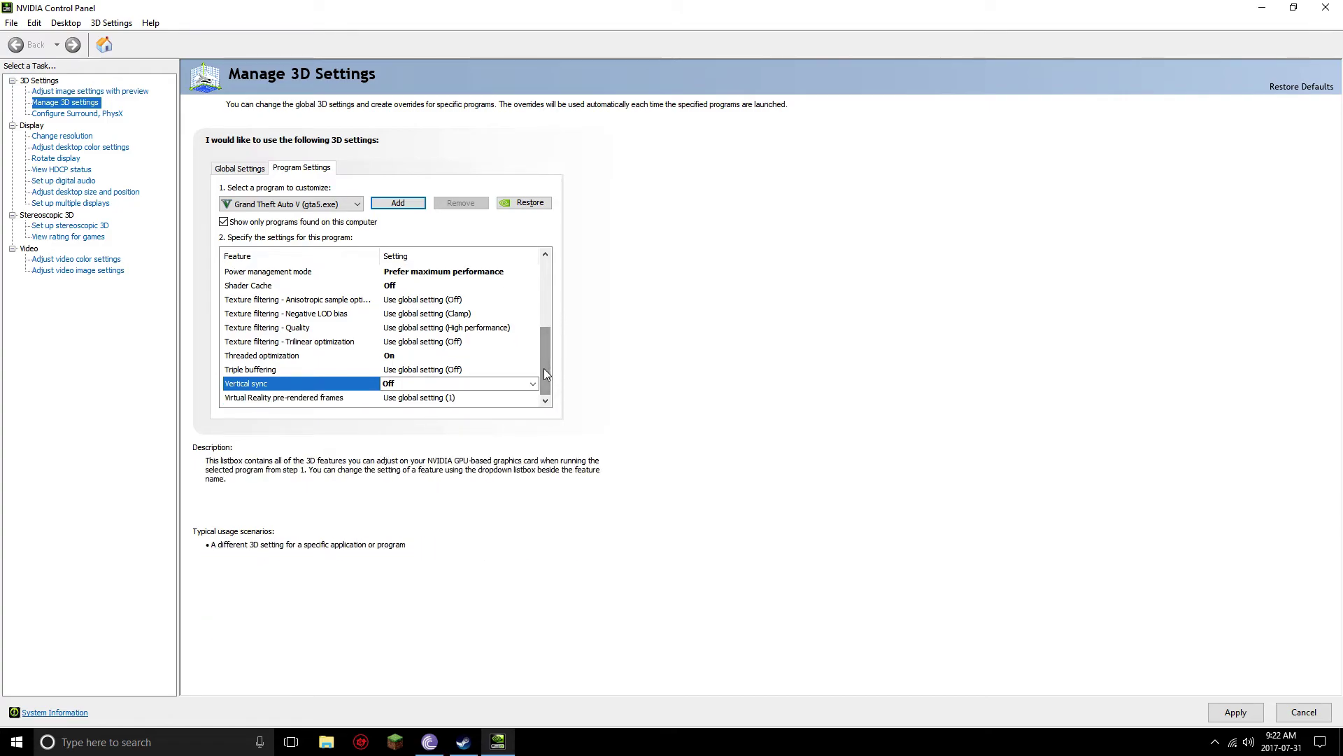
{"action": "left_click_drag", "start_coordinate": [544, 368], "coordinate": [544, 340]}
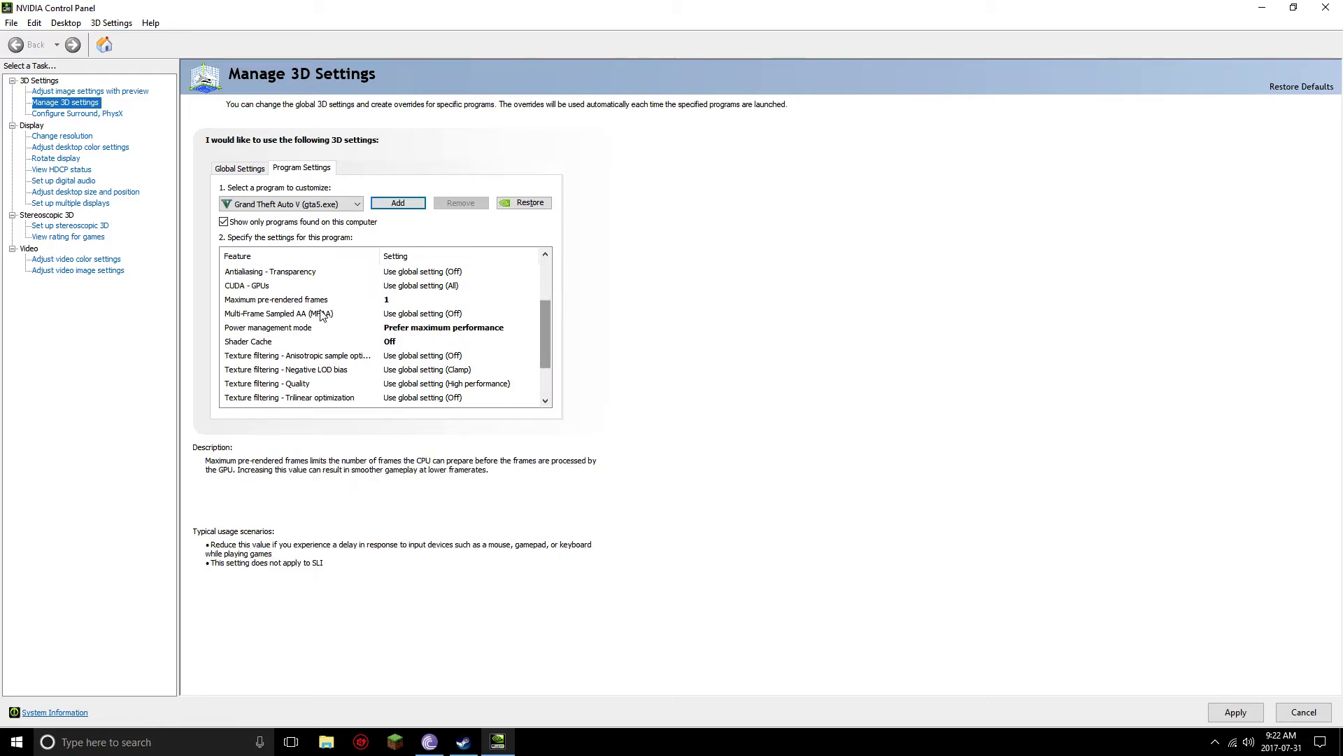
{"action": "left_click", "coordinate": [255, 300]}
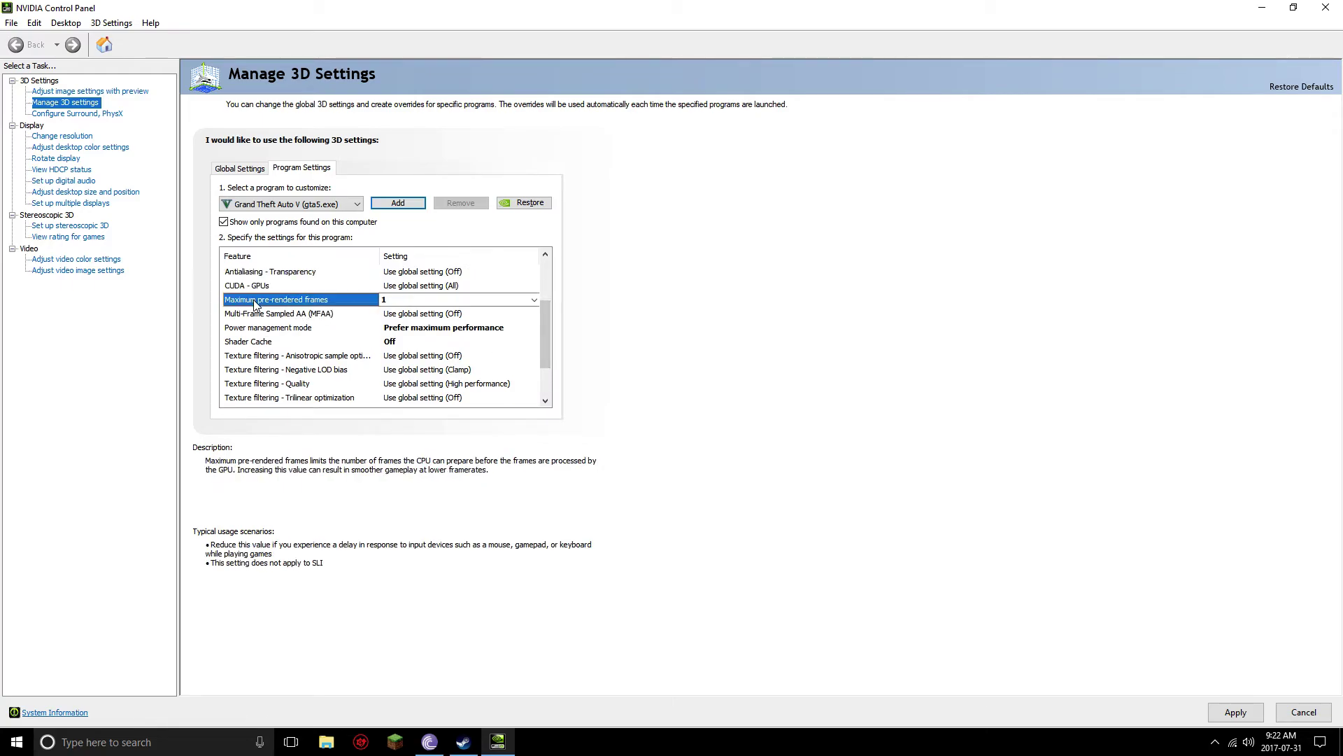
{"action": "left_click", "coordinate": [425, 301]}
{"action": "left_click", "coordinate": [401, 341]}
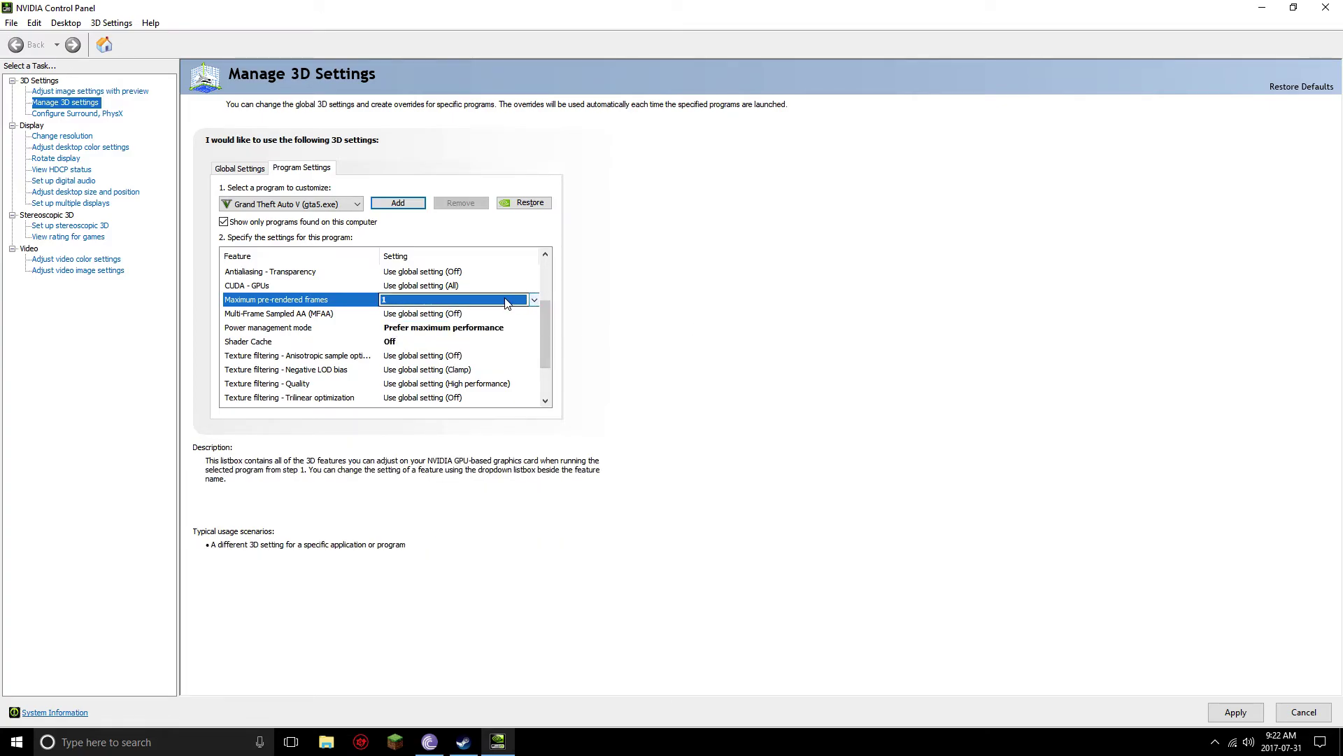
{"action": "key", "text": "alt+Down"}
{"action": "key", "text": "Escape"}
{"action": "left_click_drag", "start_coordinate": [547, 321], "coordinate": [546, 268]}
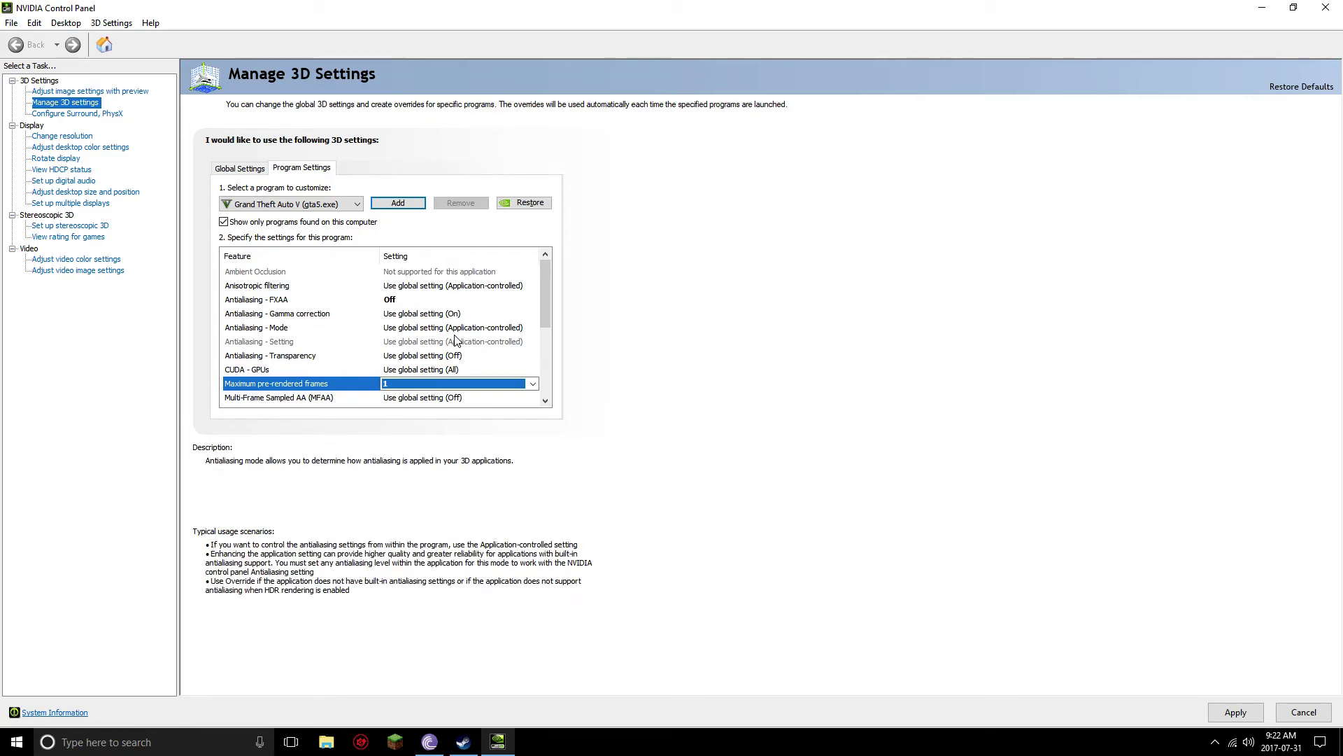
{"action": "left_click", "coordinate": [419, 384]}
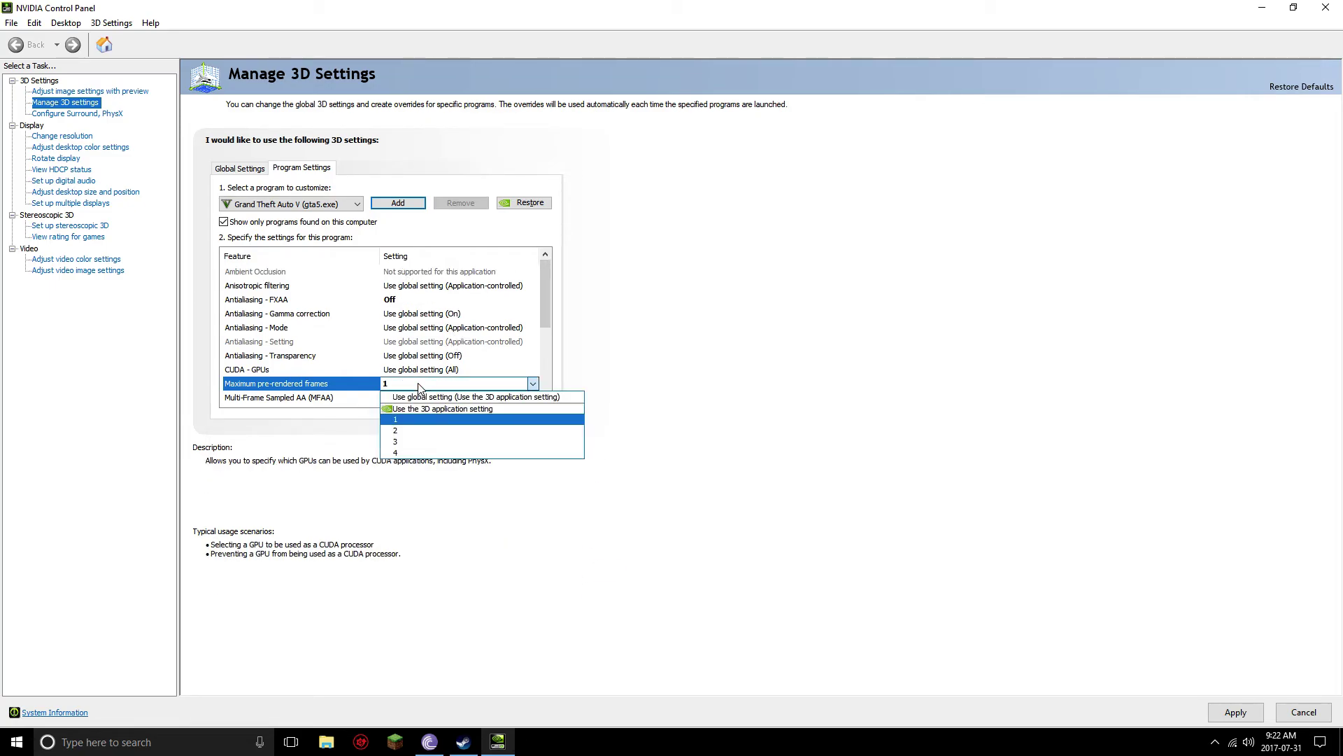
{"action": "left_click", "coordinate": [420, 387]}
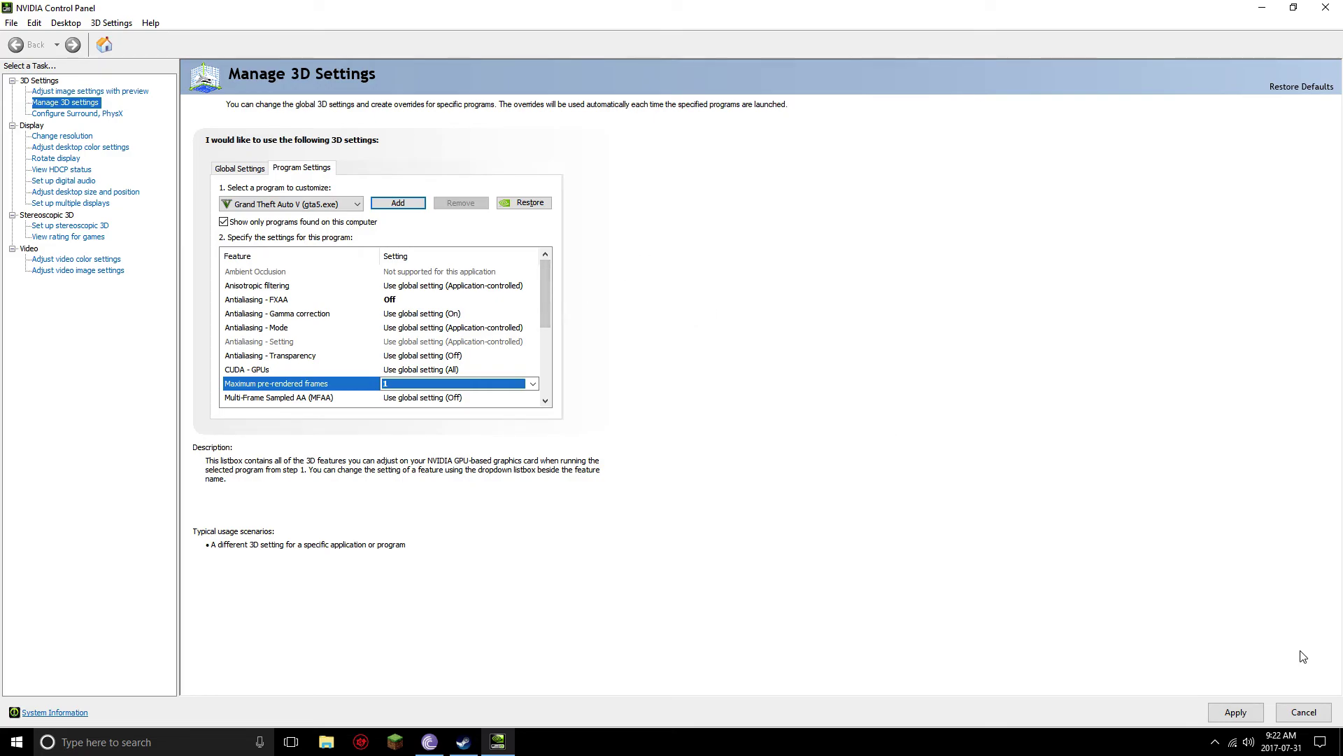
Step: Discard the pending changes to the gta5.exe settings, look over the settings list and close the NVIDIA Control Panel
{"action": "left_click", "coordinate": [1303, 713]}
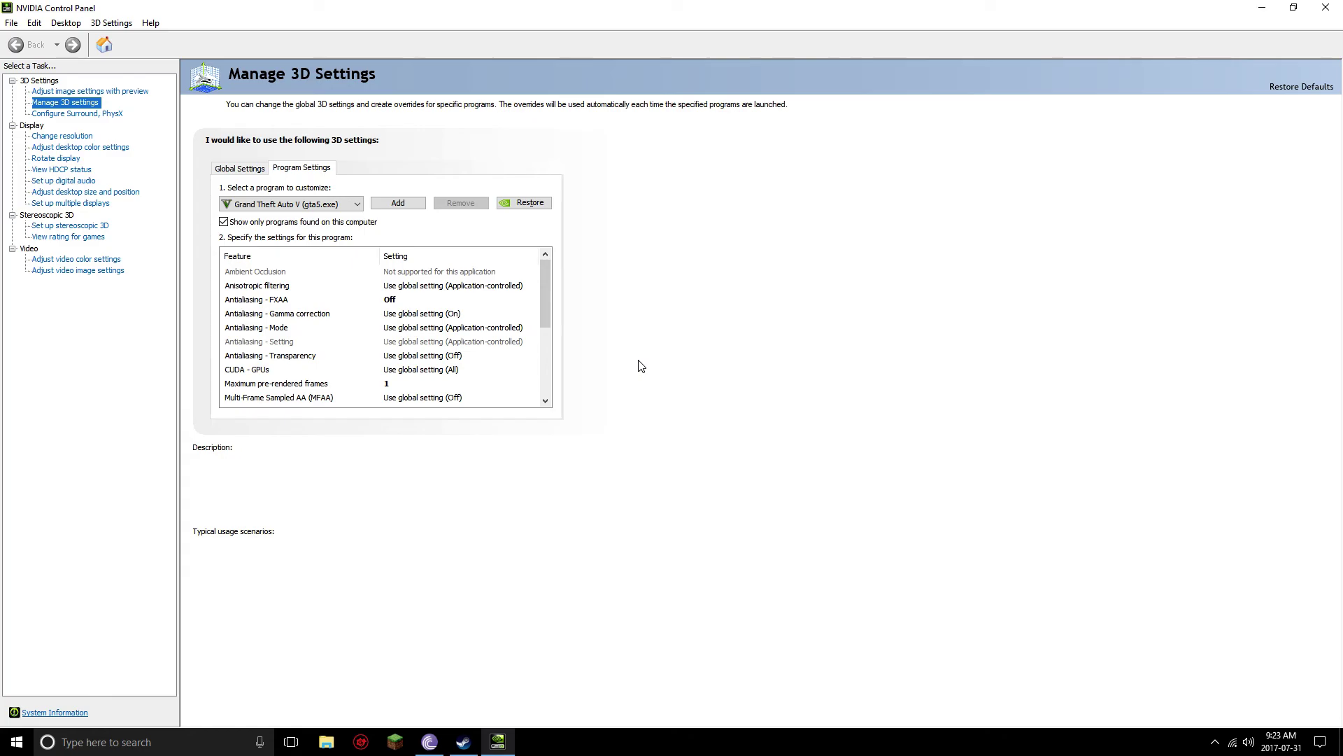
{"action": "left_click_drag", "start_coordinate": [543, 284], "coordinate": [551, 375]}
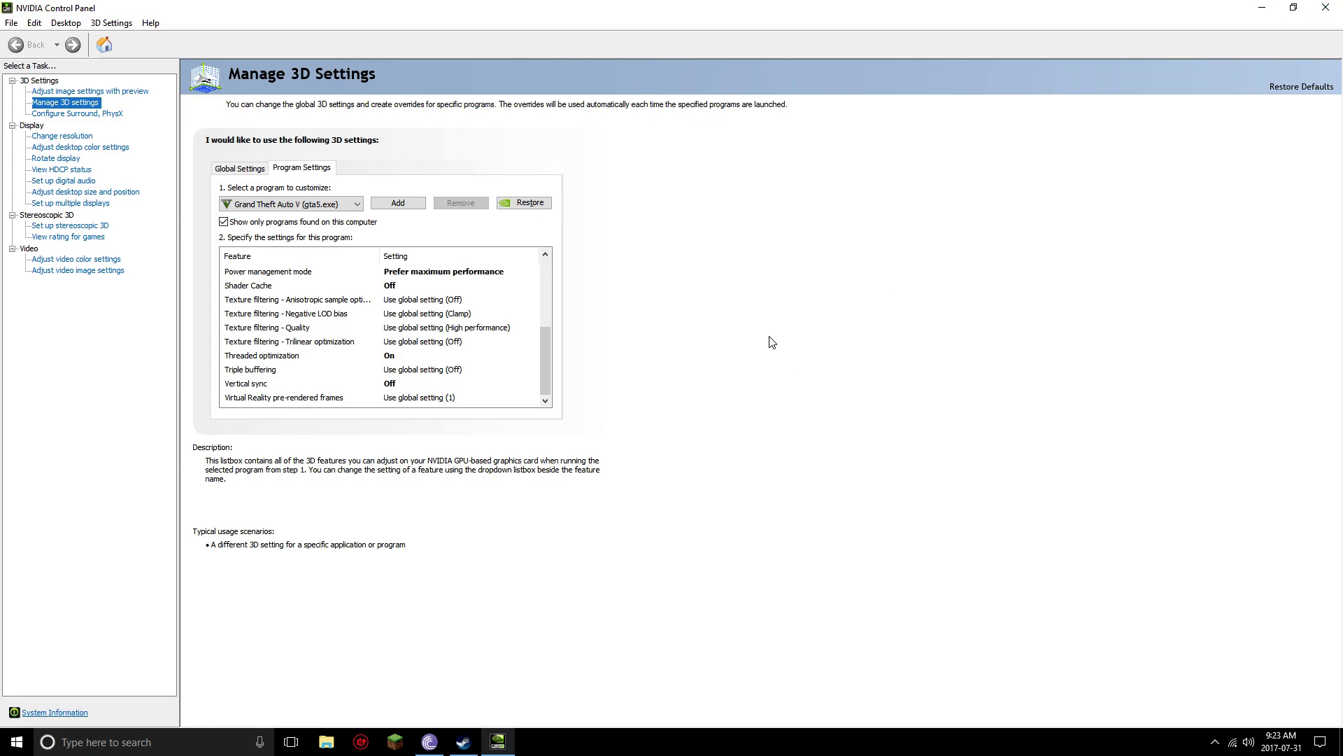
{"action": "left_click", "coordinate": [1326, 7]}
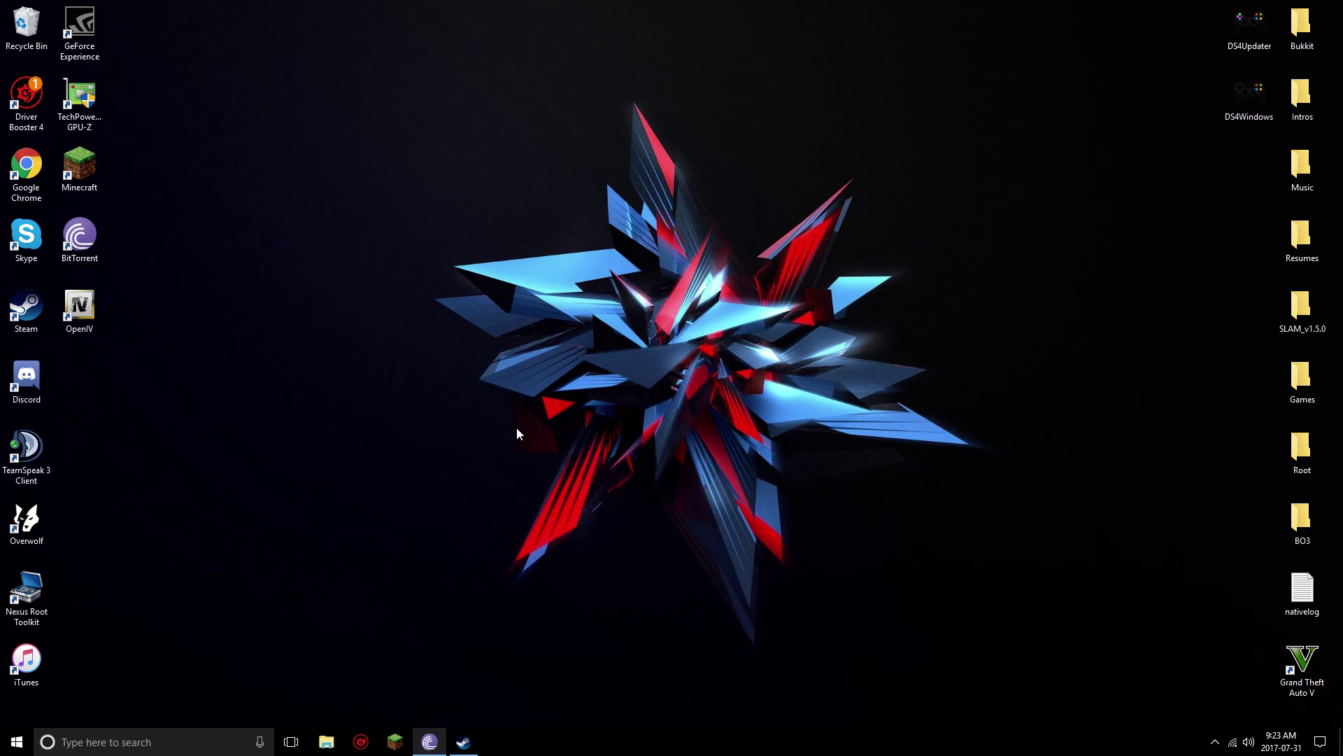